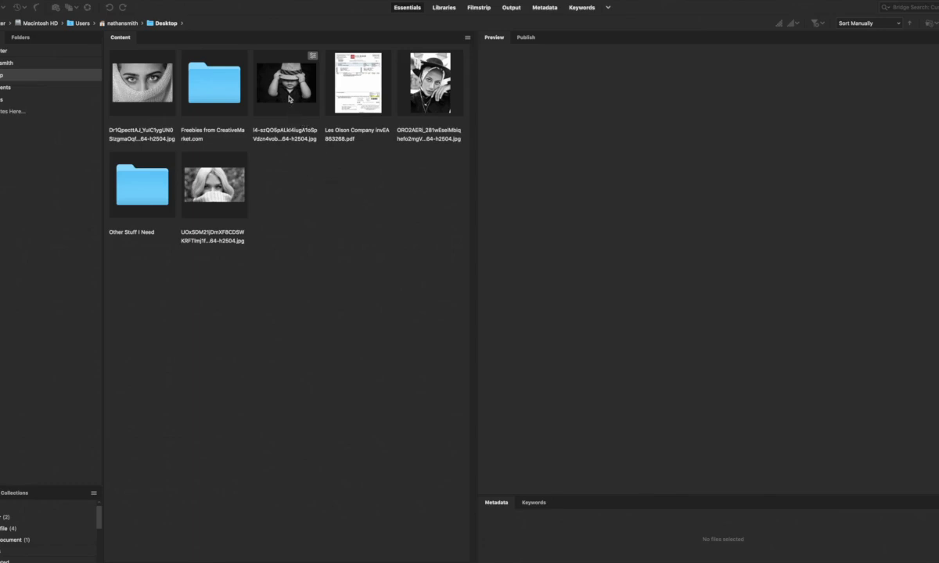
Open the photo of the child in the striped hat in Adobe Photoshop CC 2019, loading it from Camera Raw as a normal image.
left_click(290, 92)
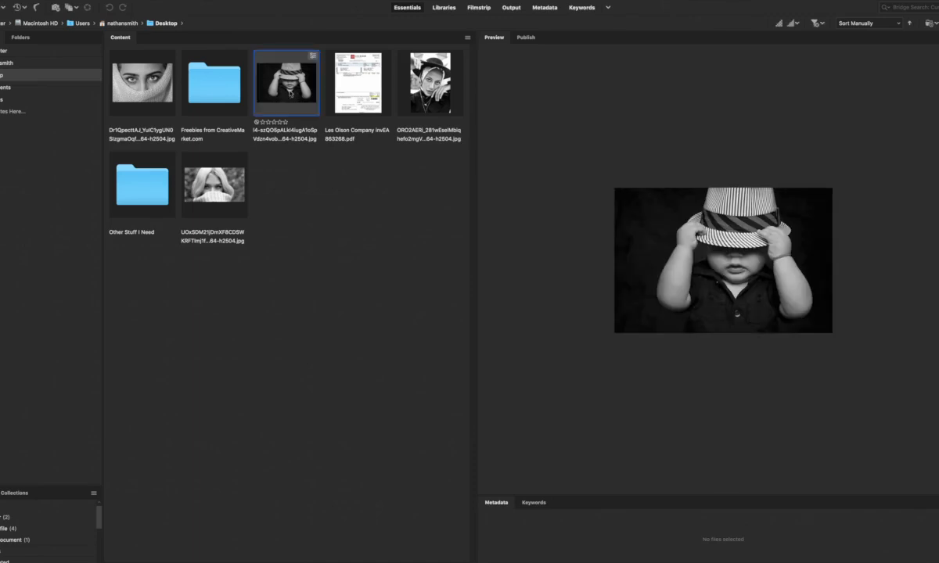
right_click(290, 92)
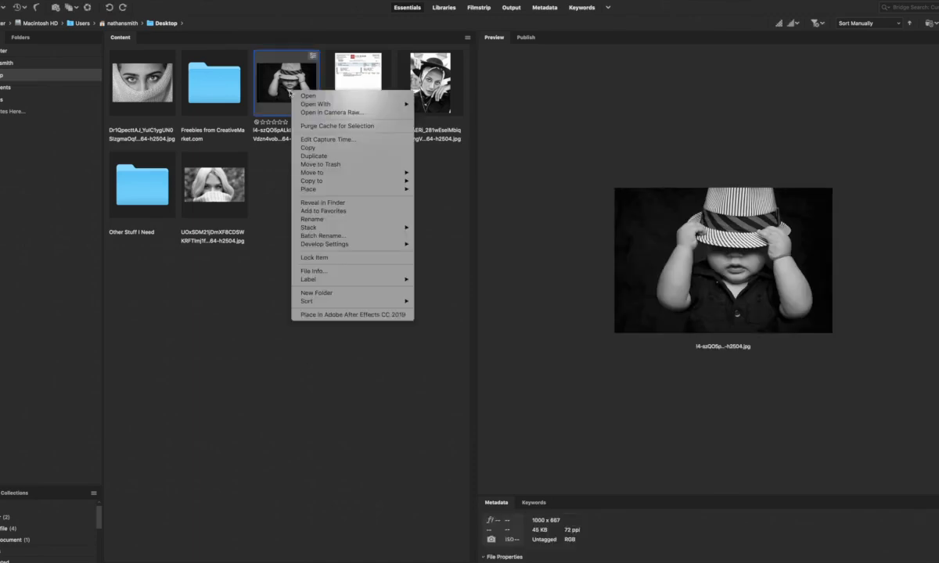
mouse_move(310, 104)
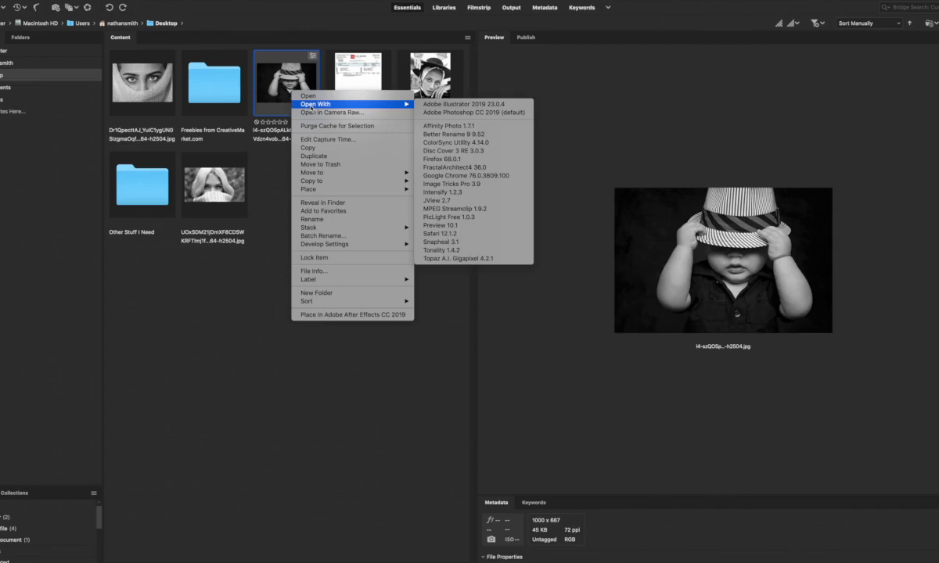
left_click(440, 114)
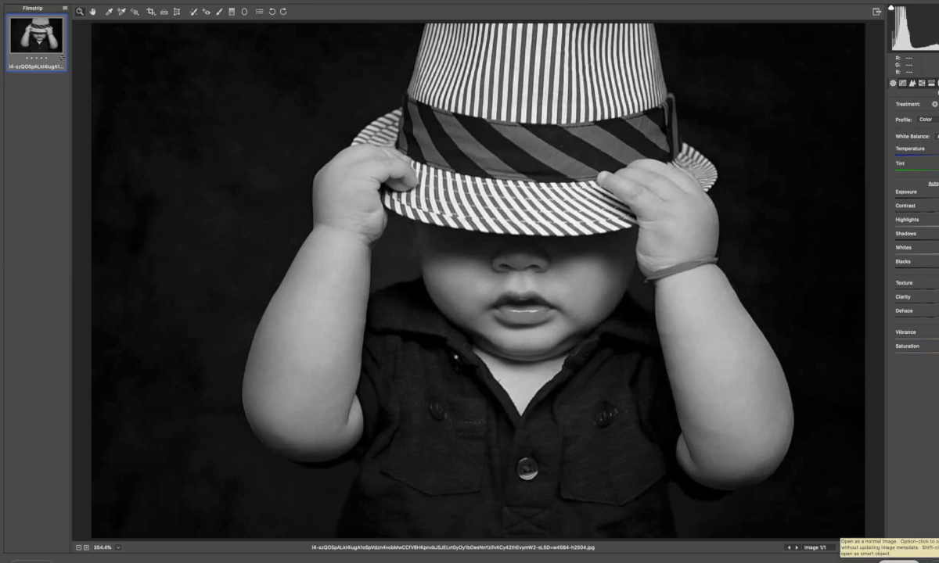
left_click(892, 560)
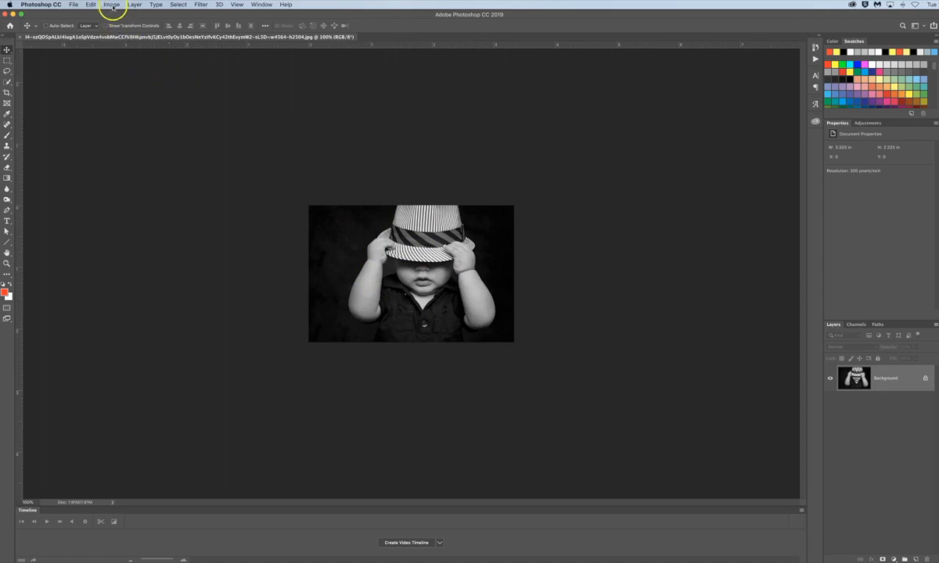
Set the image mode to RGB Color and fit the whole photo to the window.
left_click(112, 4)
left_click(114, 14)
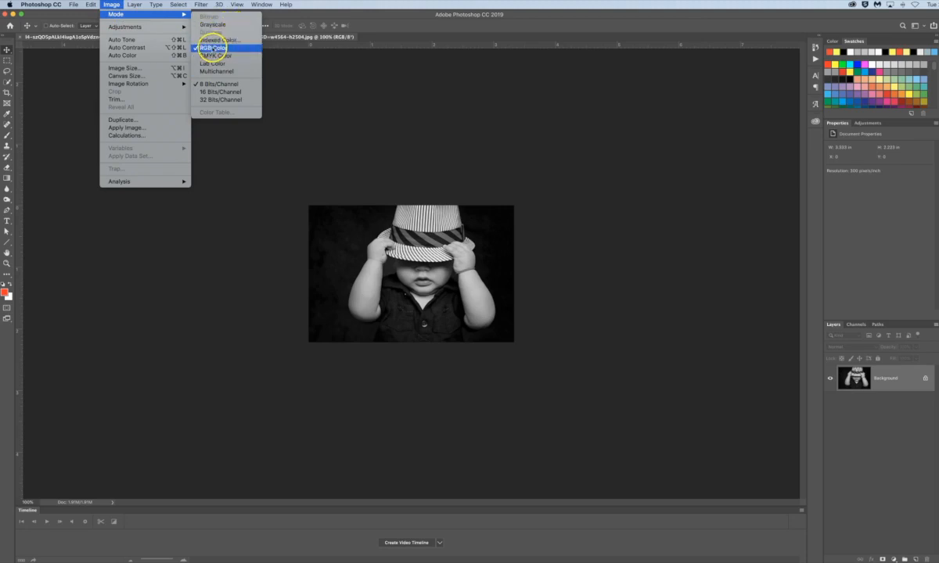
left_click(213, 47)
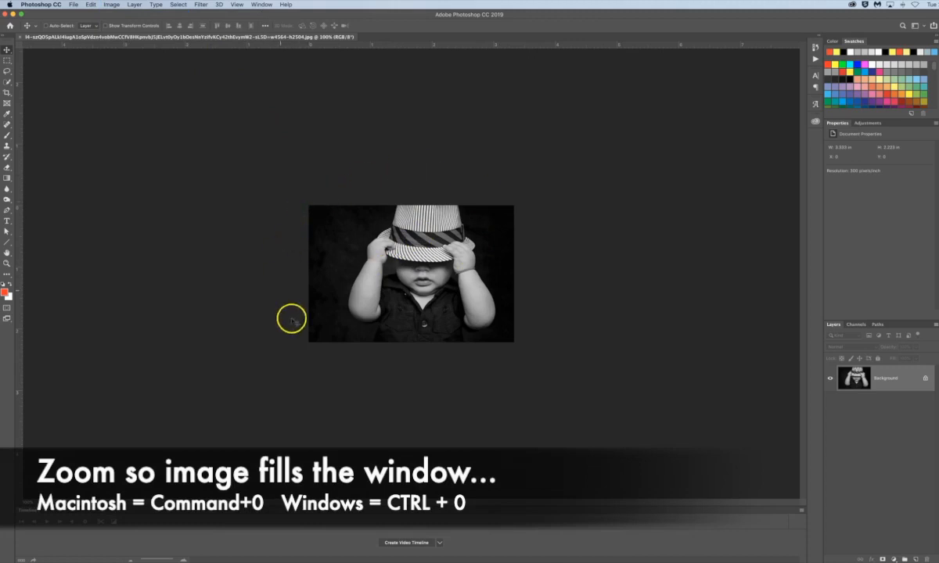
key("super+0")
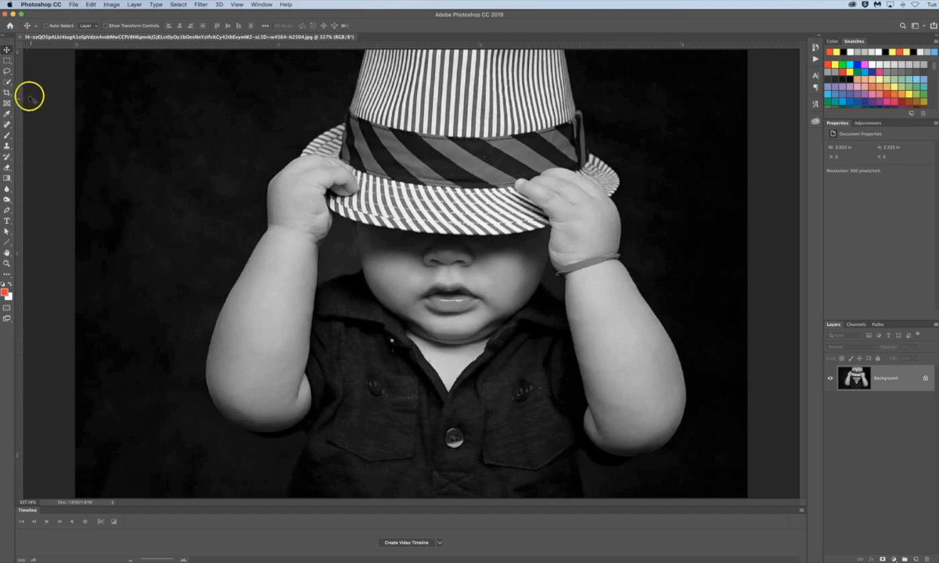
Activate the Quick Selection tool from the group it shares with the Magic Wand.
left_click(7, 81)
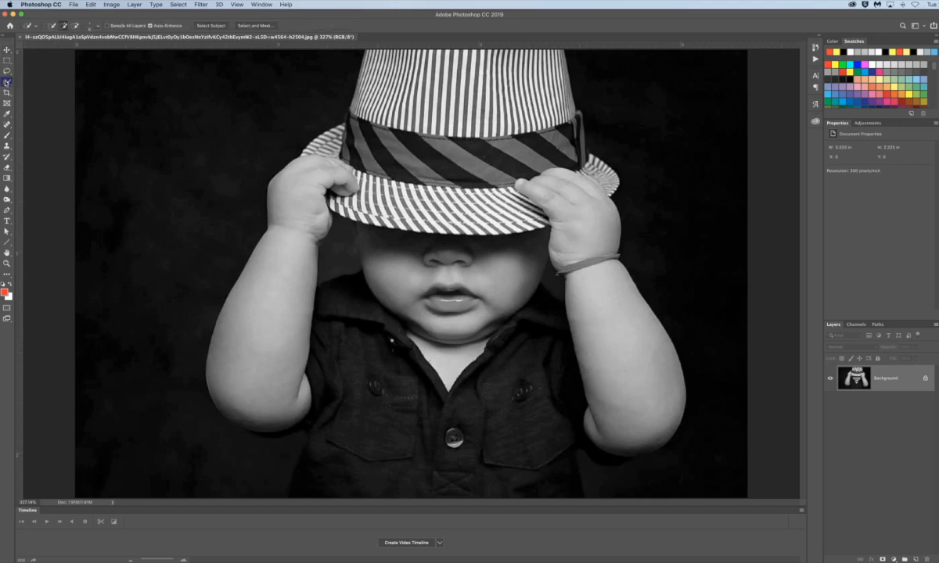
left_click(7, 81)
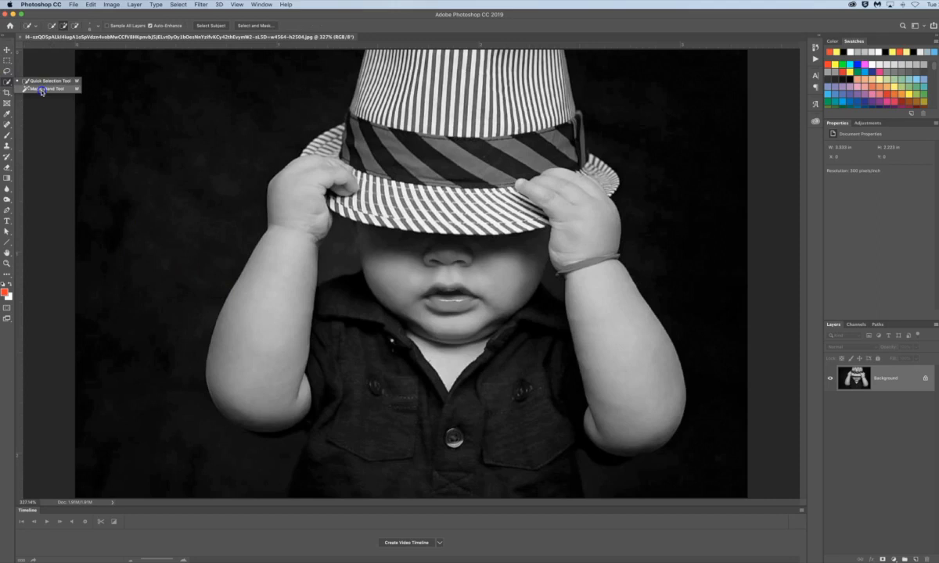
left_click(8, 78)
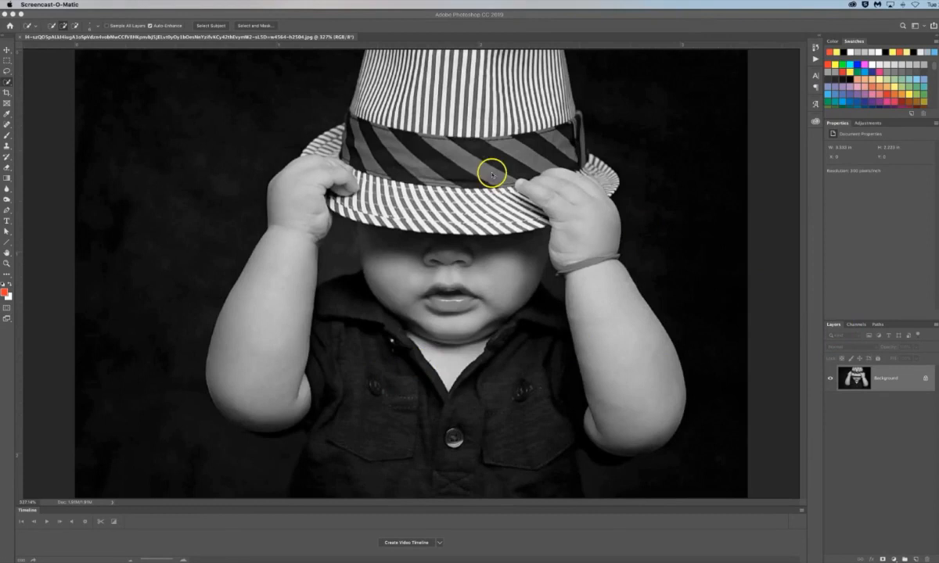
Make sure the layer list is shown and add a new empty layer above the Background.
left_click(238, 33)
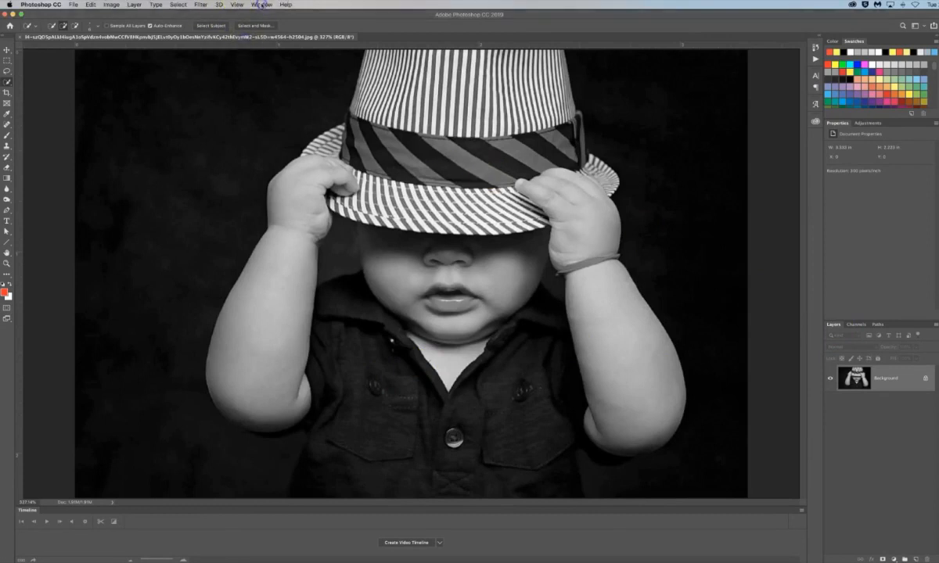
left_click(262, 4)
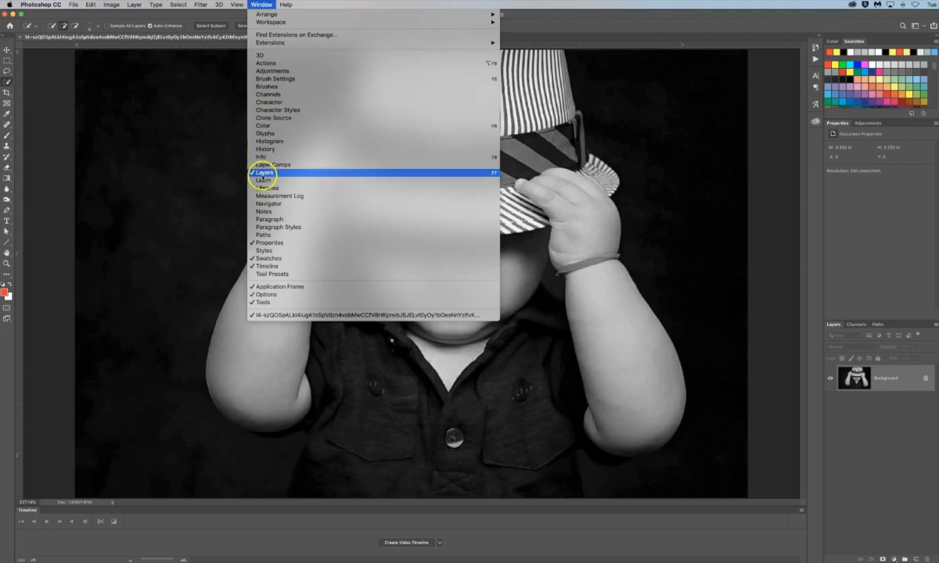
left_click(263, 173)
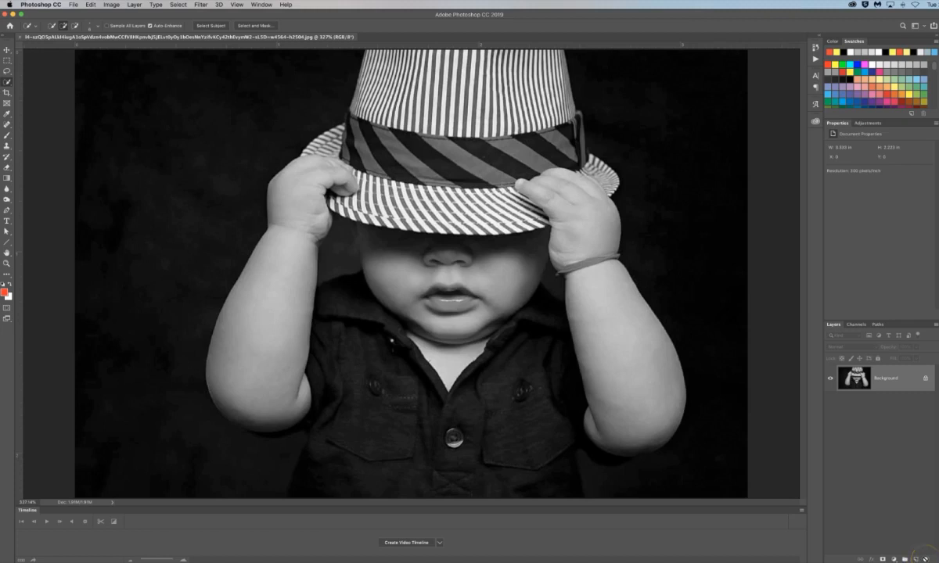
left_click(925, 559)
left_click(914, 559)
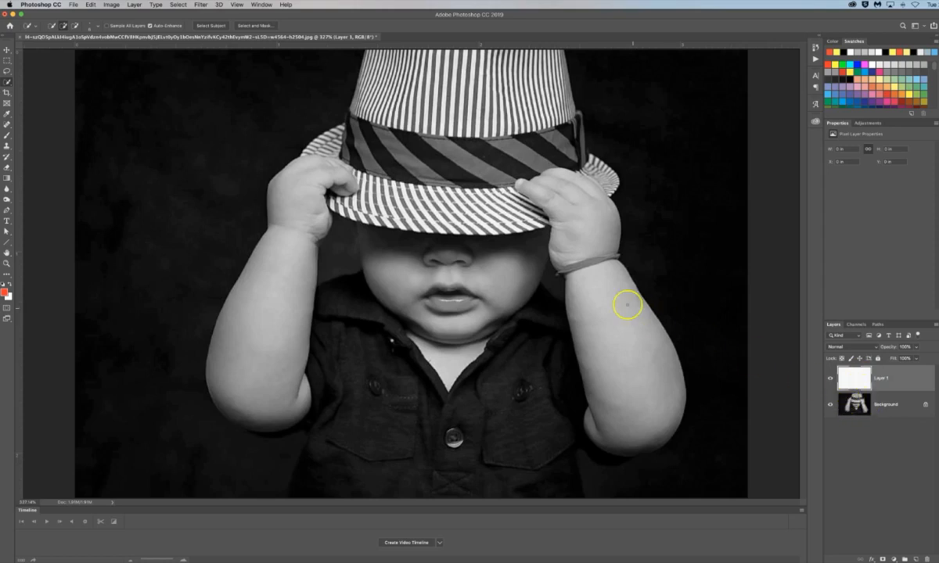
Paint a red-orange patch over the raised arm on the photo's left with a smaller brush, and toggle the painted layer's visibility.
left_click(8, 134)
key("bracketleft")
key("bracketleft")
key("bracketleft")
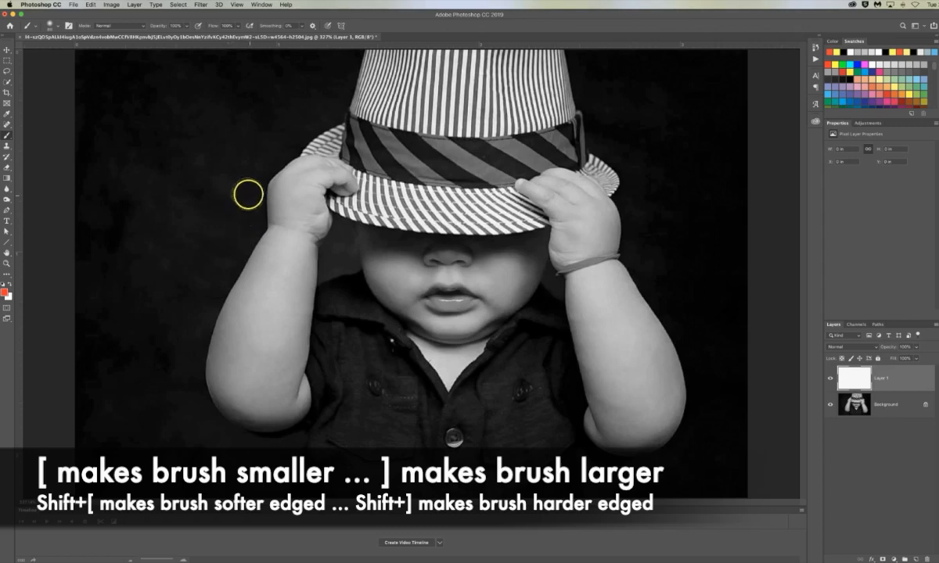
mouse_move(219, 200)
left_mouse_down()
mouse_move(352, 209)
mouse_move(266, 198)
mouse_move(353, 231)
mouse_move(276, 255)
mouse_move(291, 263)
mouse_move(272, 270)
mouse_move(307, 291)
mouse_move(284, 305)
left_mouse_up()
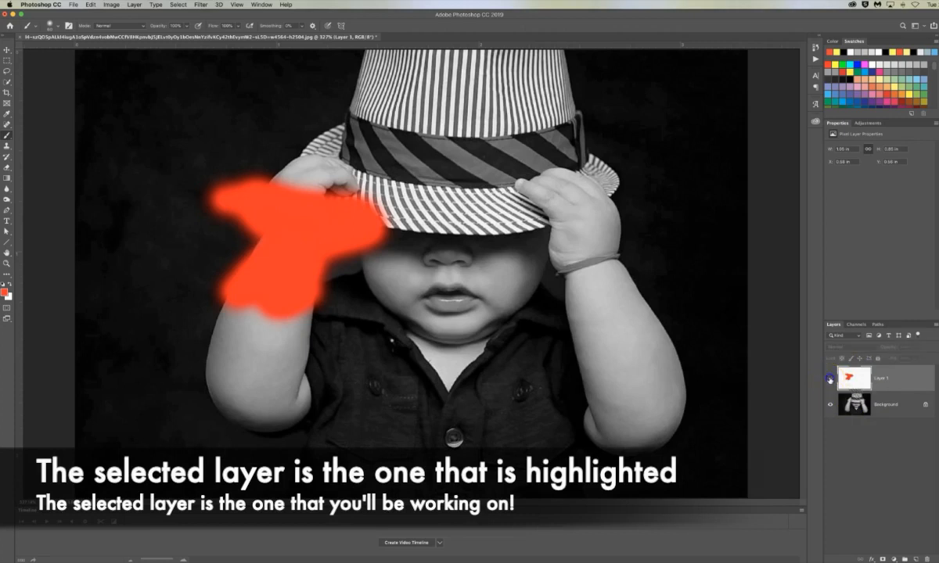
left_click(830, 380)
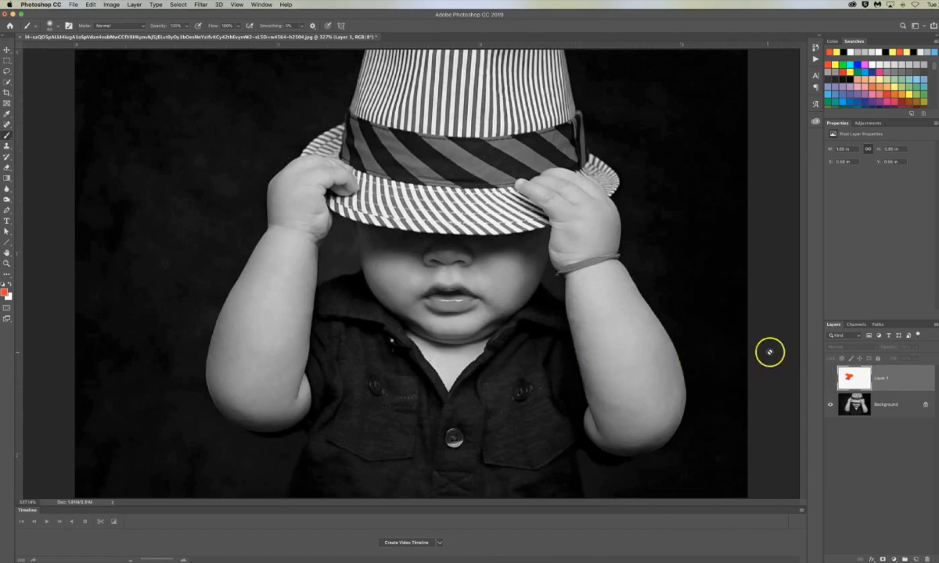
left_click(831, 380)
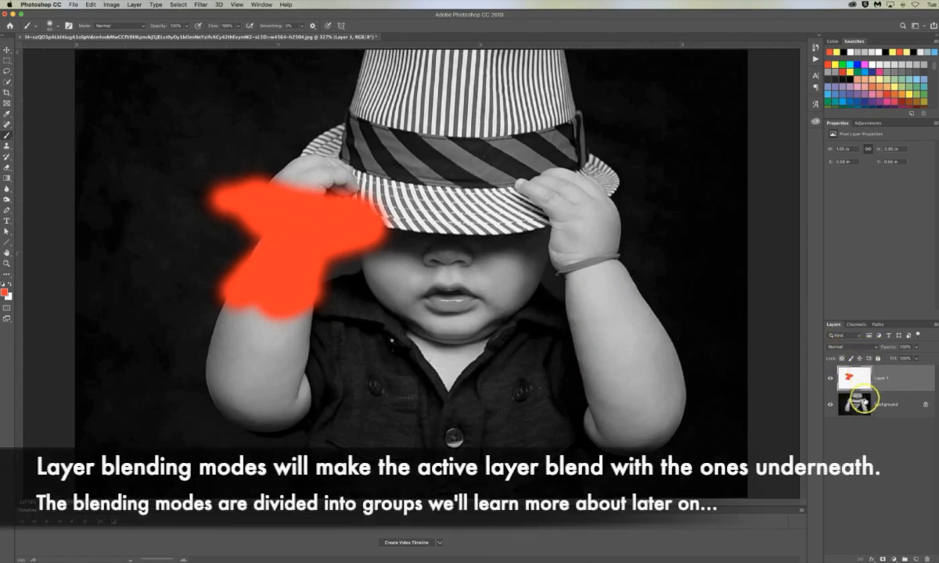
Preview the blending modes on the painted layer and set it to Color.
left_click(869, 349)
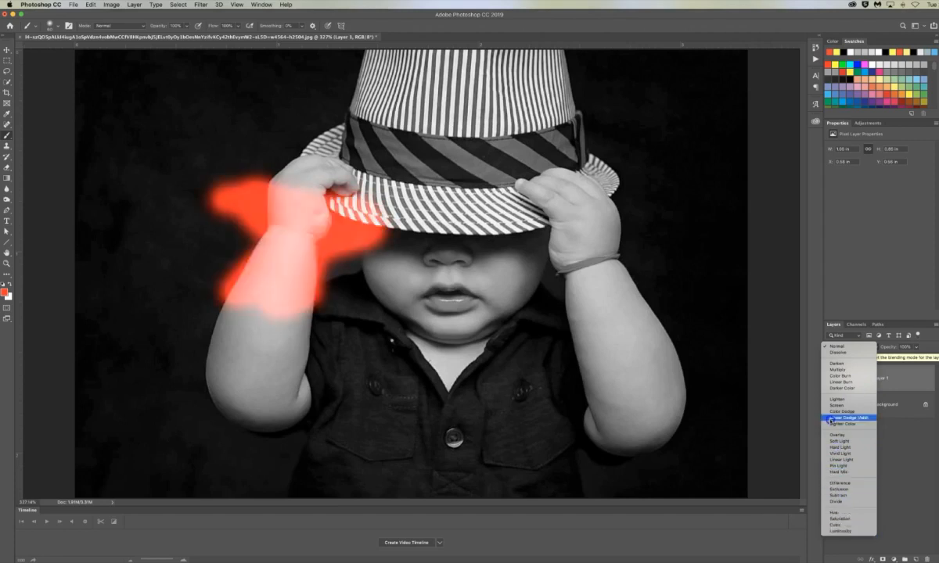
left_click(904, 468)
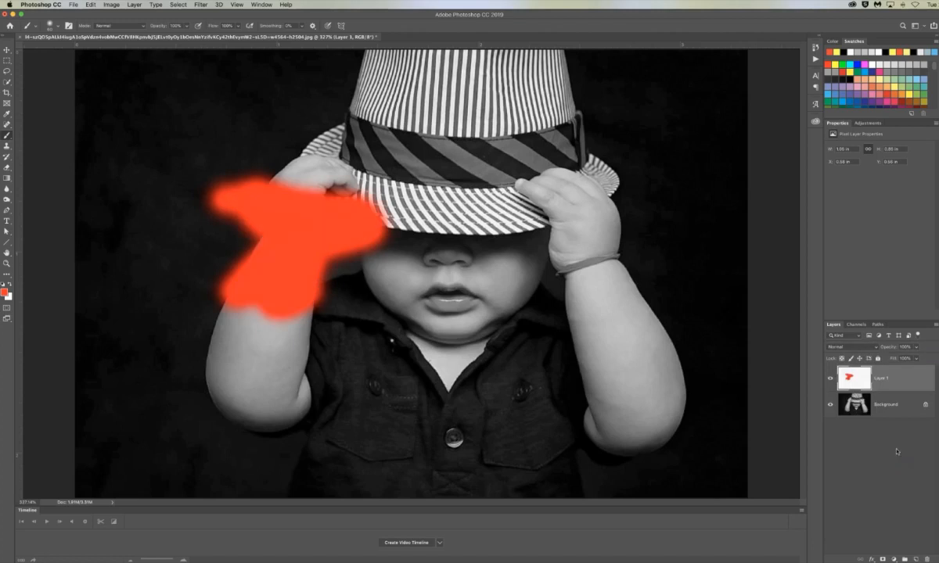
left_click(852, 348)
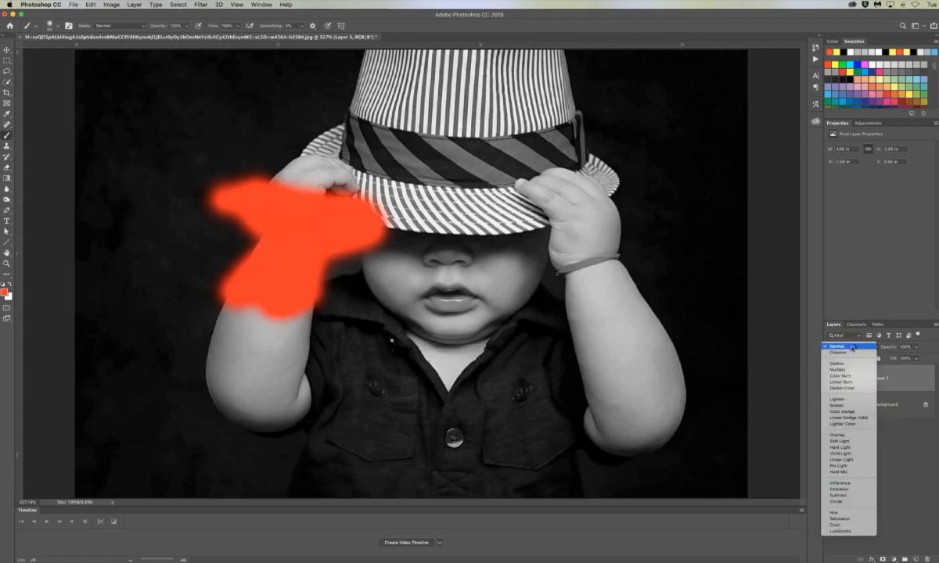
left_click(837, 525)
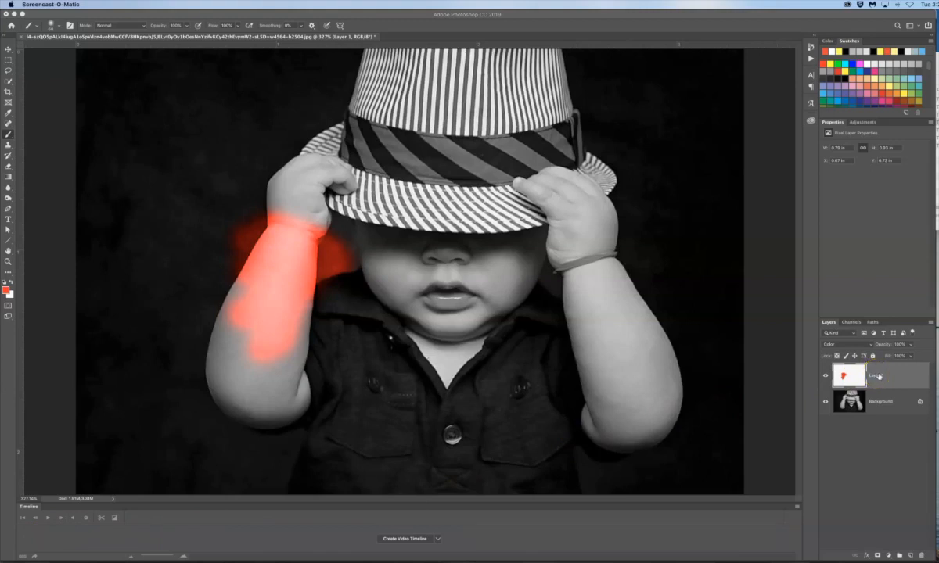
Replace the painted layer with a new empty layer and set its blending mode to Color.
left_click_drag(879, 376, 921, 555)
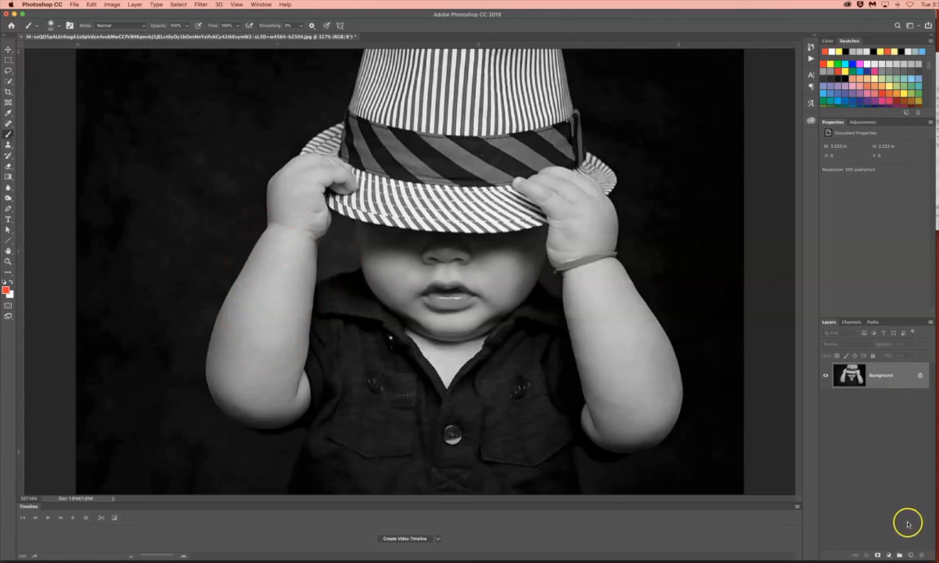
left_click(910, 554)
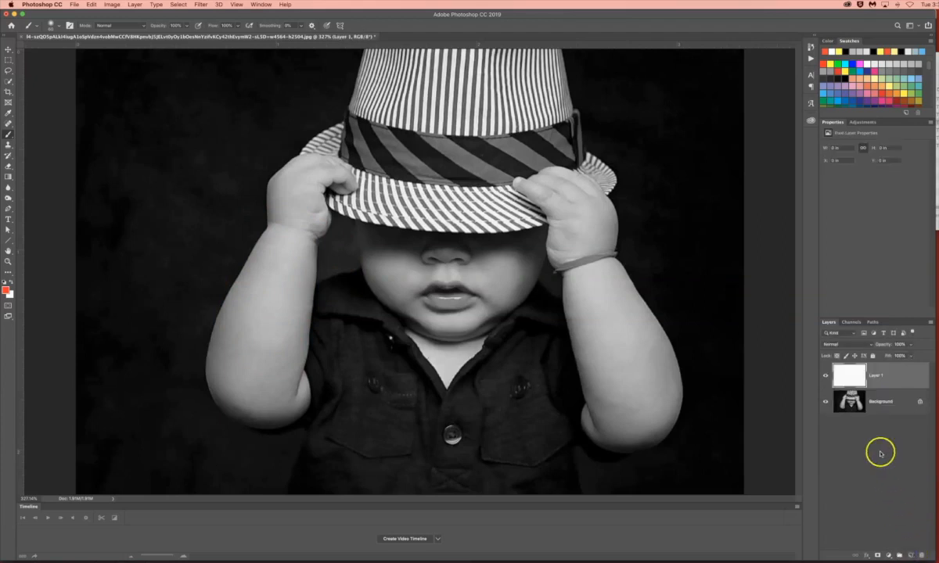
left_click(853, 344)
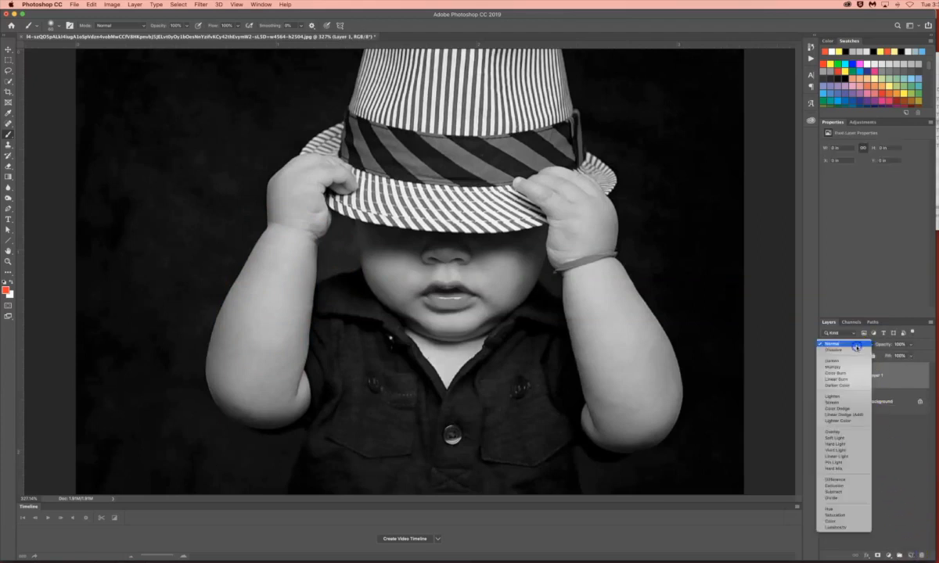
left_click(835, 521)
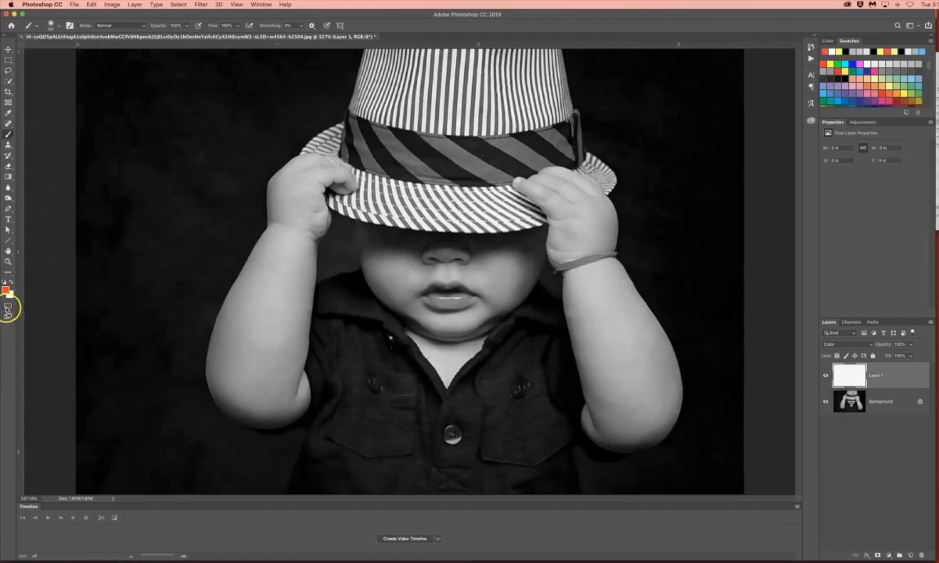
Set the Quick Mask options to show selected areas in red, adjust the mask opacity, and leave Quick Mask mode.
double_click(9, 307)
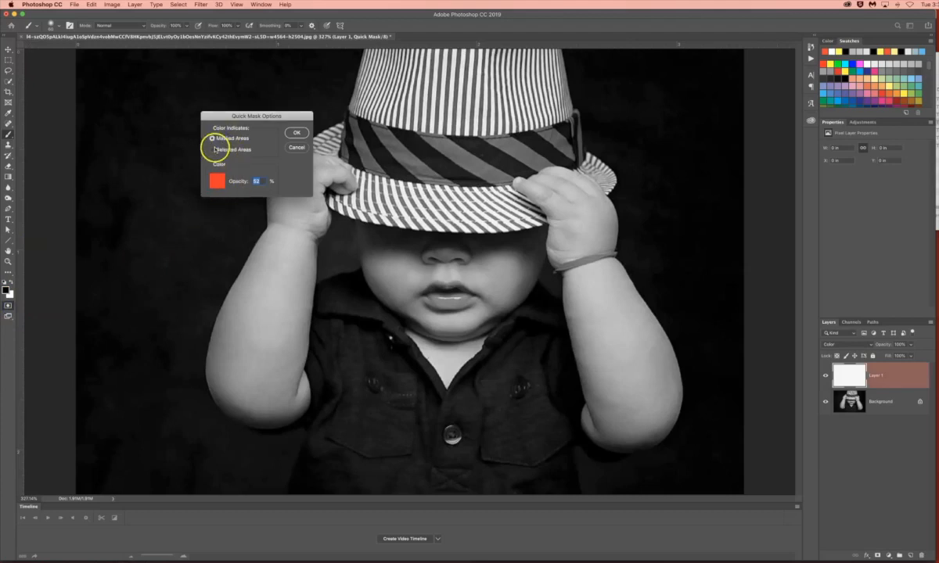
left_click(218, 150)
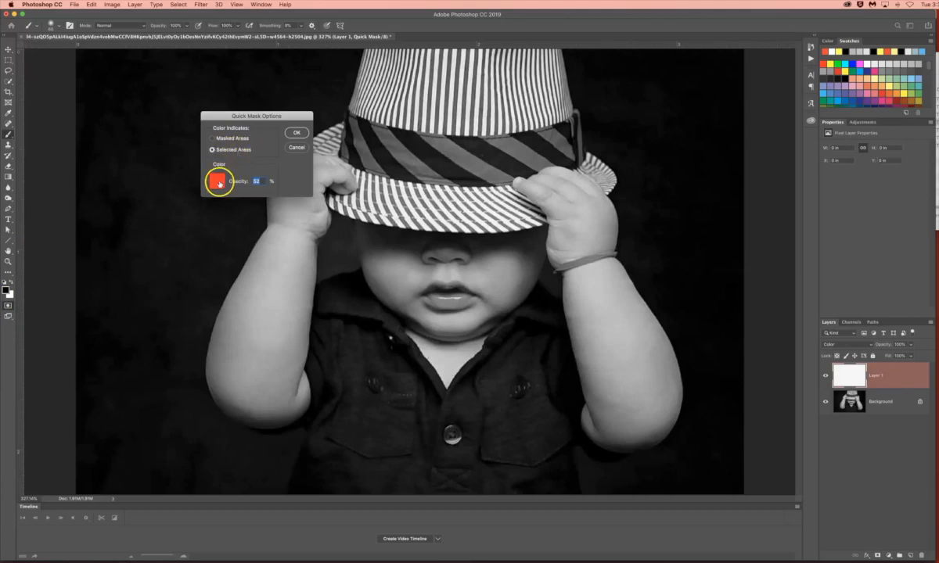
left_click(219, 183)
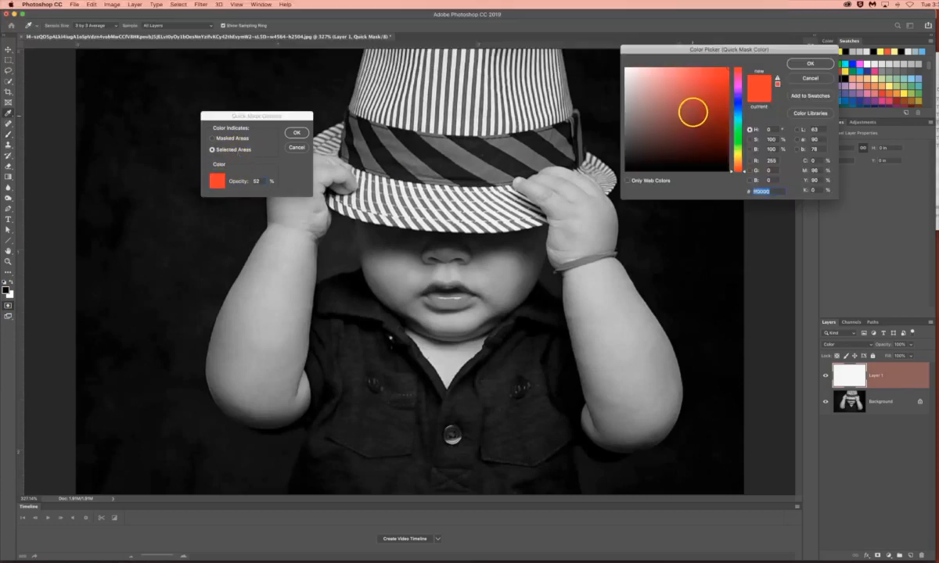
left_click(810, 64)
left_click_drag(234, 183, 245, 183)
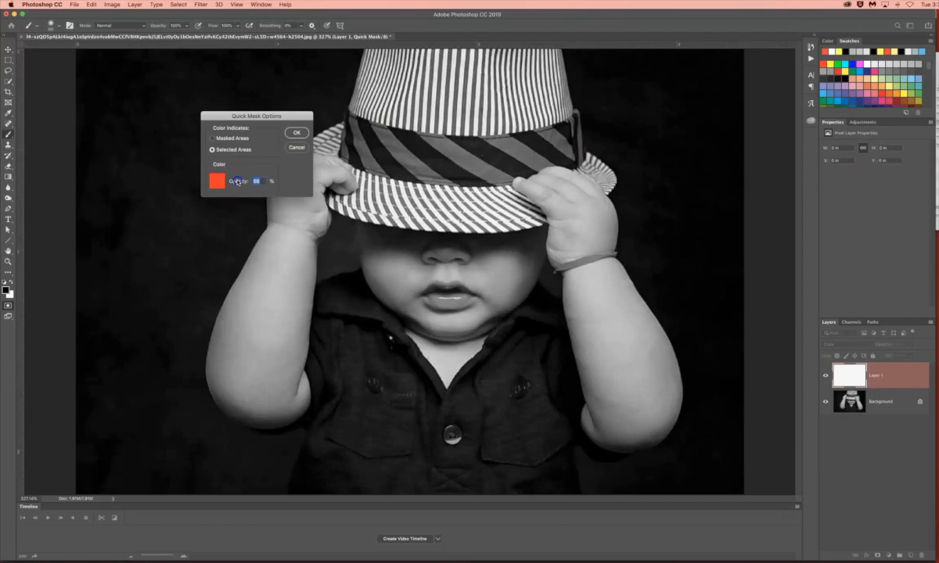
left_click(297, 133)
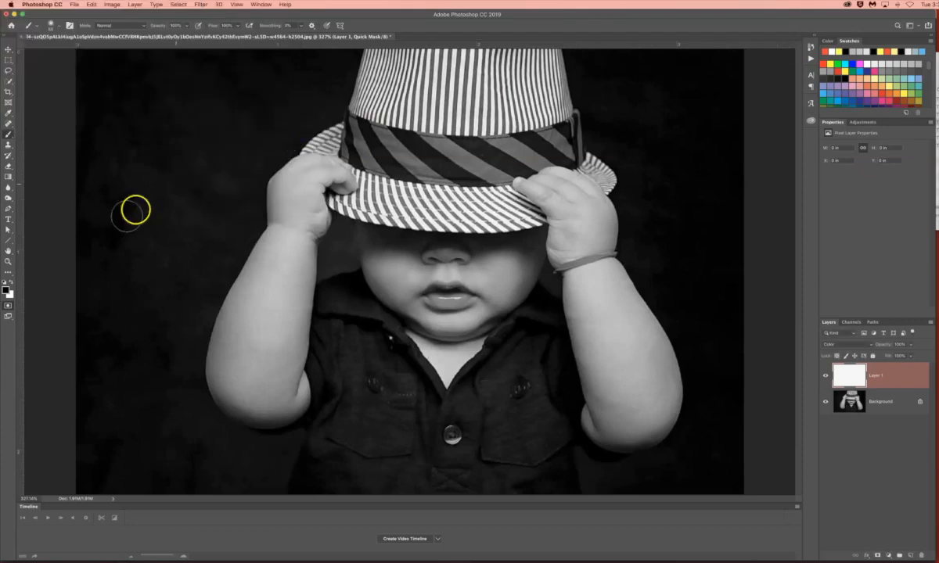
left_click(8, 307)
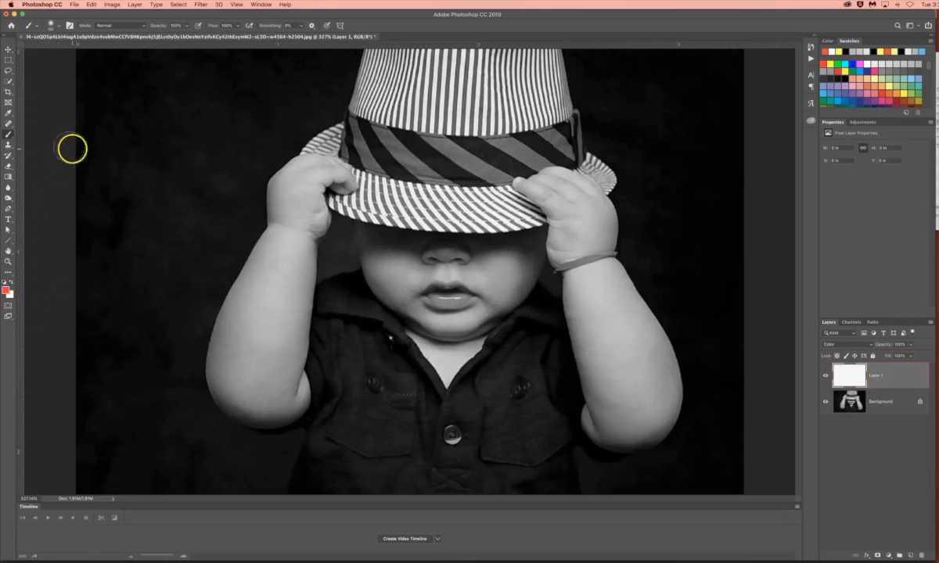
Select the child's raised hand and arm on the photo's left with the Quick Selection tool.
left_click(9, 81)
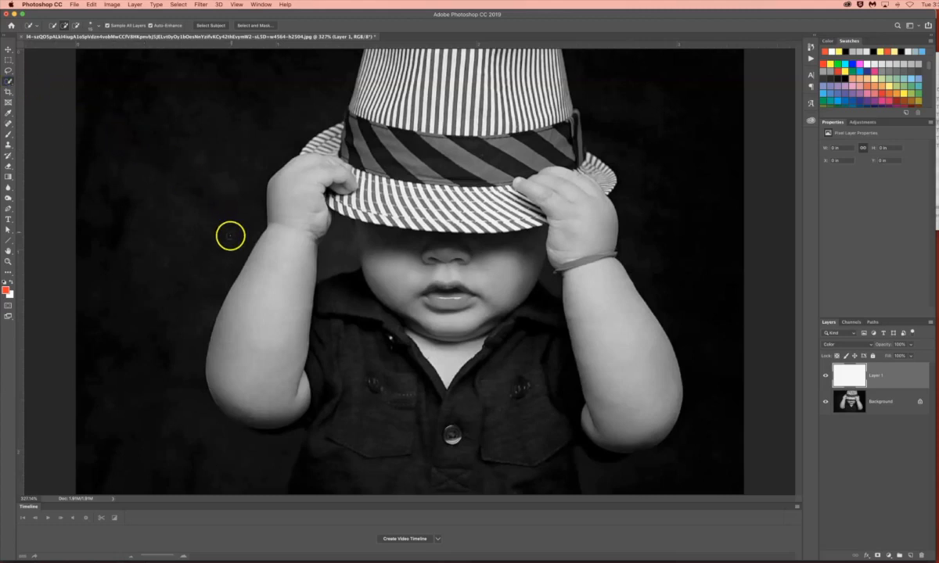
left_click(236, 250)
mouse_move(236, 249)
left_mouse_down()
mouse_move(243, 244)
mouse_move(231, 237)
left_mouse_up()
left_click(221, 232)
left_click_drag(342, 180, 341, 188)
left_click_drag(271, 271, 259, 313)
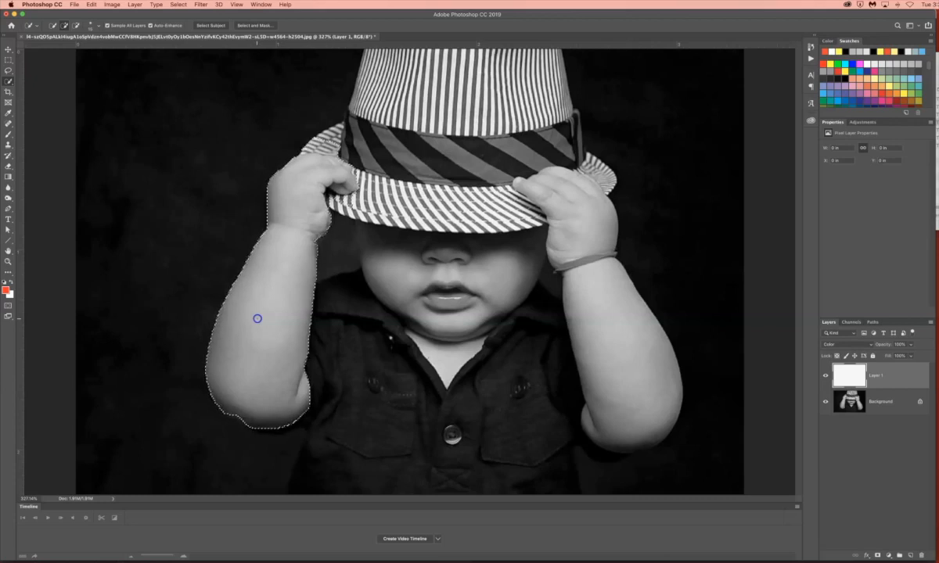
Examine the arm selection as a red Quick Mask overlay and return to the selection outline without changing the mask options.
mouse_move(253, 320)
left_mouse_down()
mouse_move(238, 287)
mouse_move(212, 342)
mouse_move(260, 383)
mouse_move(290, 388)
mouse_move(277, 413)
mouse_move(300, 314)
mouse_move(247, 283)
mouse_move(120, 289)
left_mouse_up()
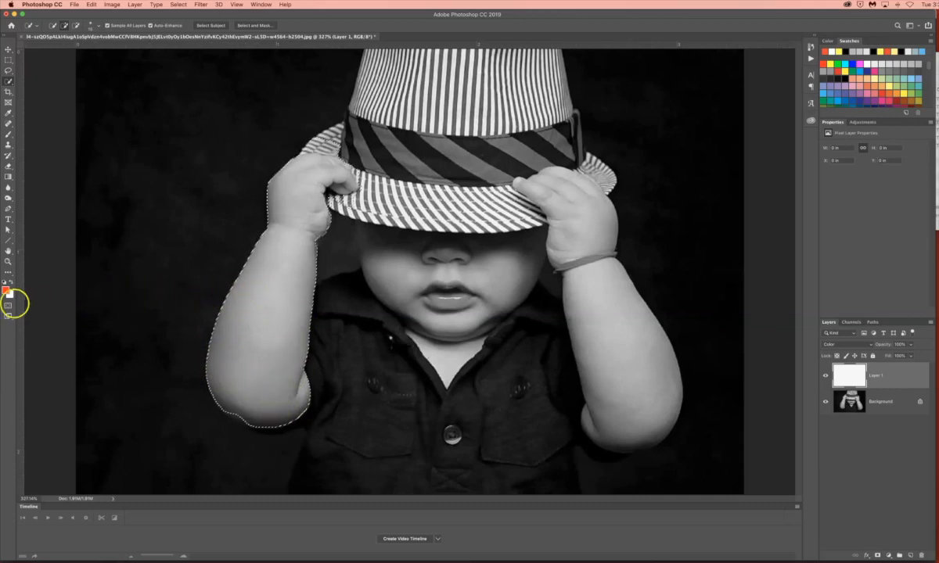
left_click(7, 307)
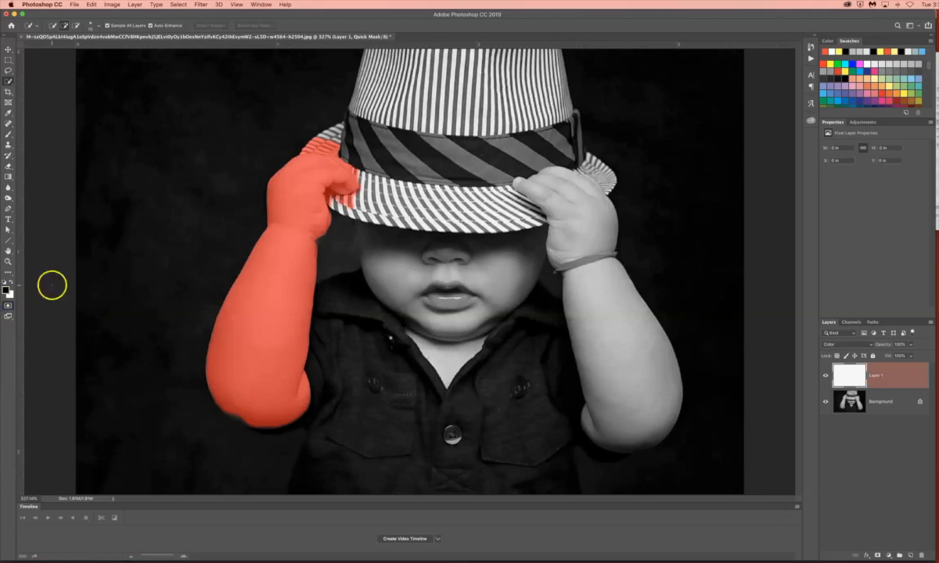
mouse_move(332, 198)
left_mouse_down()
mouse_move(346, 200)
mouse_move(320, 205)
mouse_move(346, 201)
left_mouse_up()
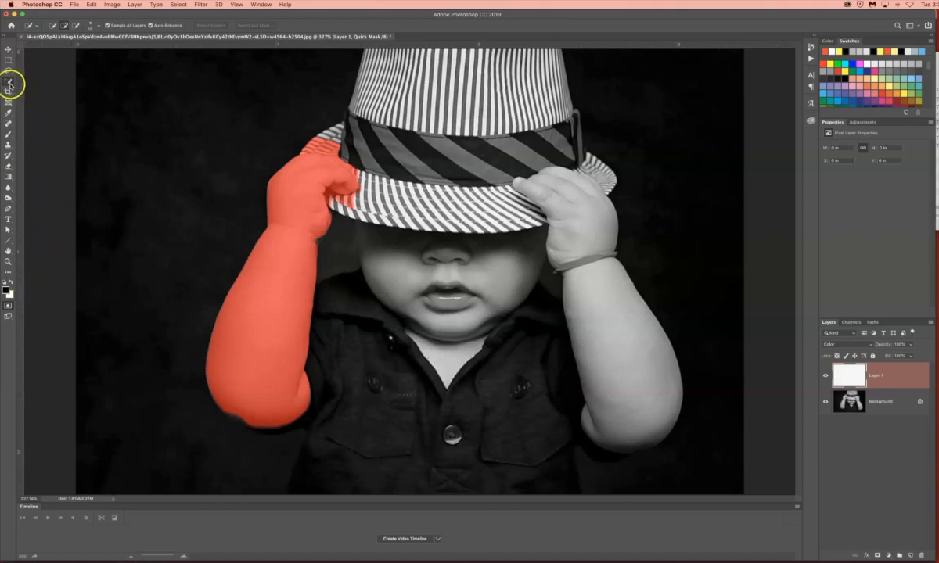
double_click(8, 306)
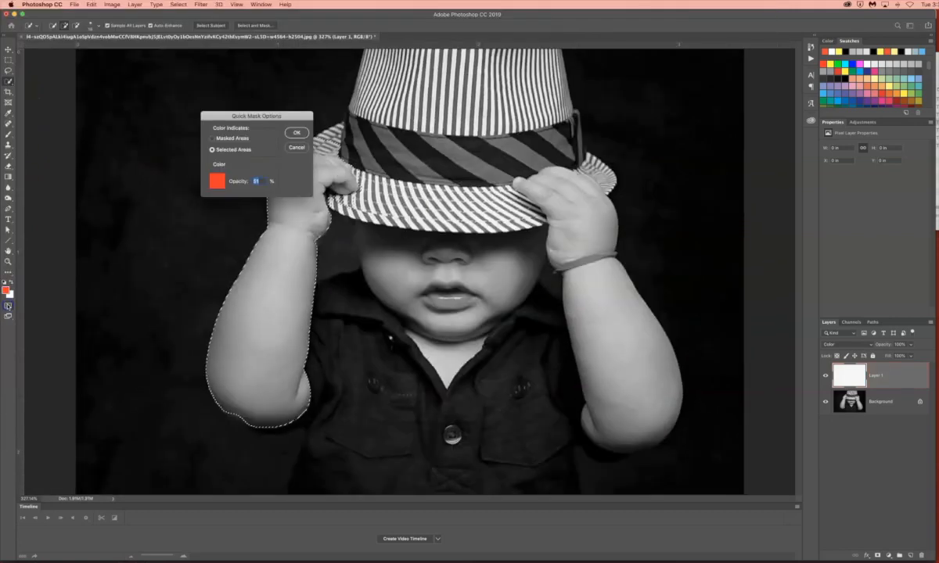
left_click(294, 148)
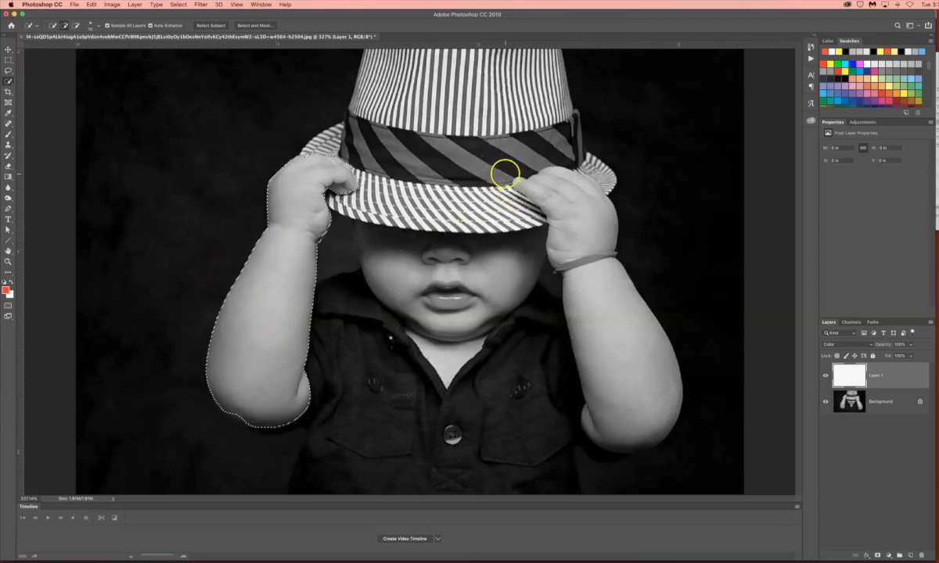
Add the child's other hand and arm, on the photo's right, to the selection and display it as a Quick Mask.
mouse_move(517, 182)
left_mouse_down()
mouse_move(549, 181)
mouse_move(565, 211)
mouse_move(622, 375)
left_mouse_up()
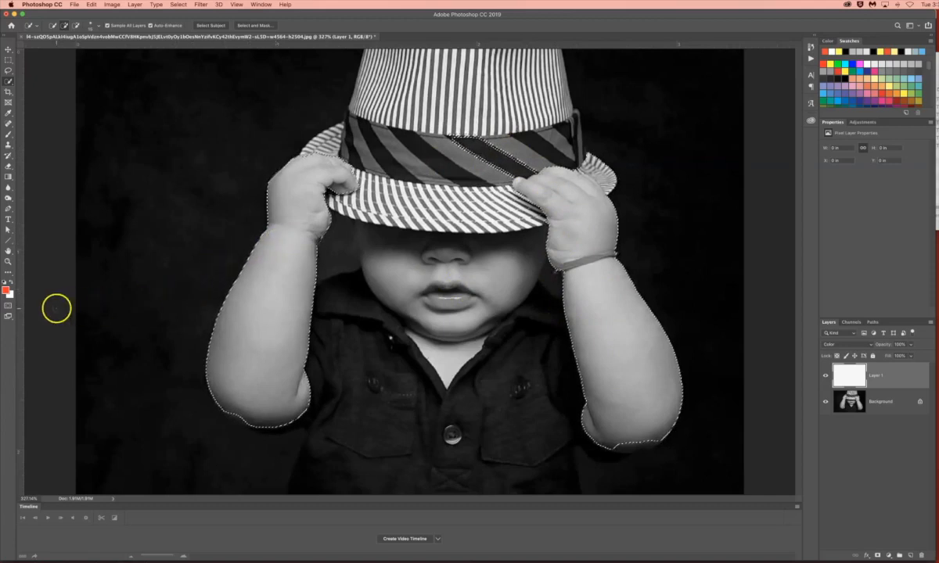
left_click(8, 305)
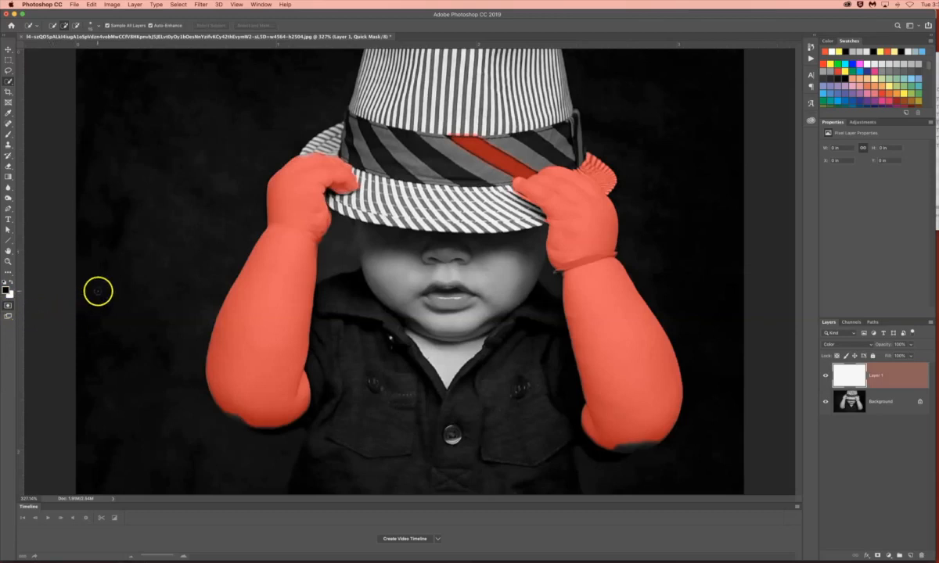
Erase some mask near the elbow on the photo's right with a white brush, and paint it back in black out to the edge.
left_click(11, 284)
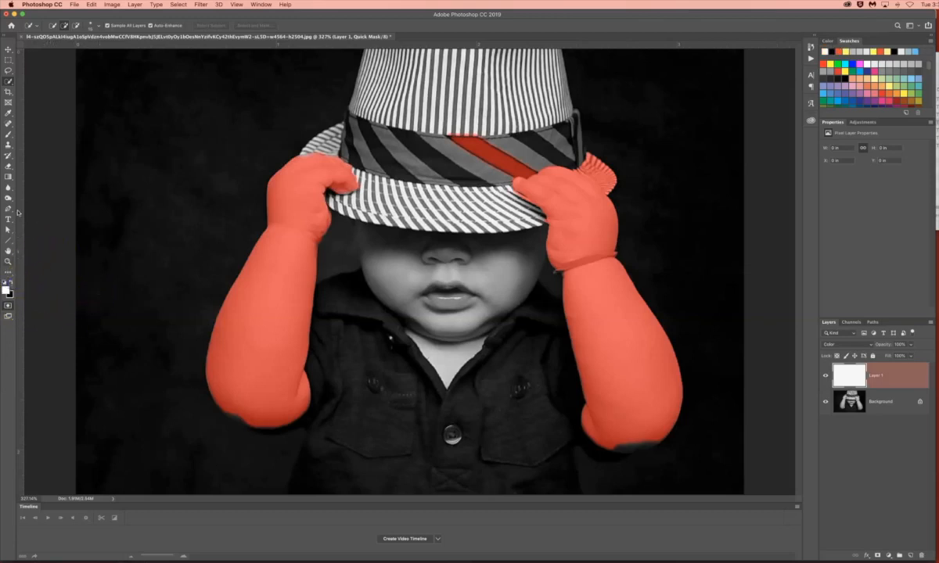
left_click(9, 134)
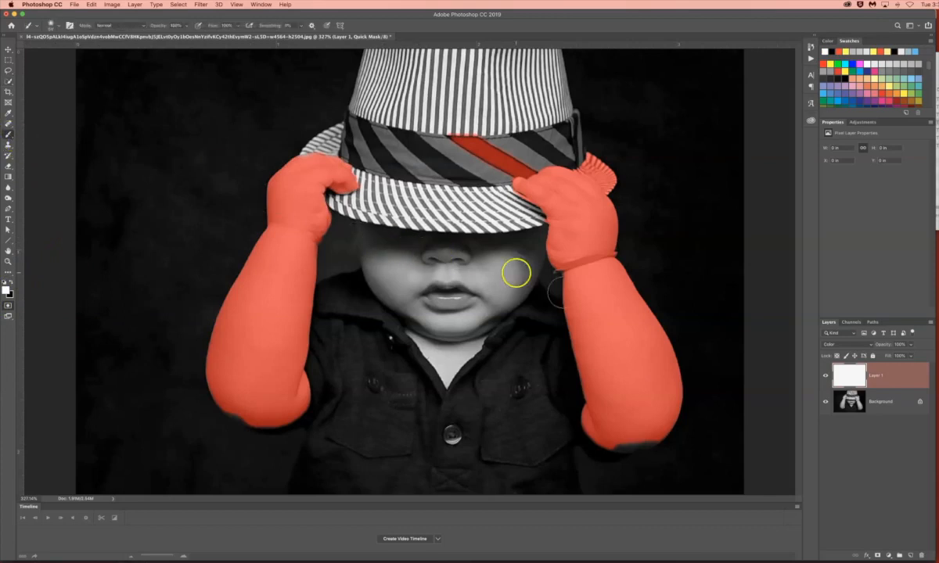
left_click_drag(615, 435, 622, 435)
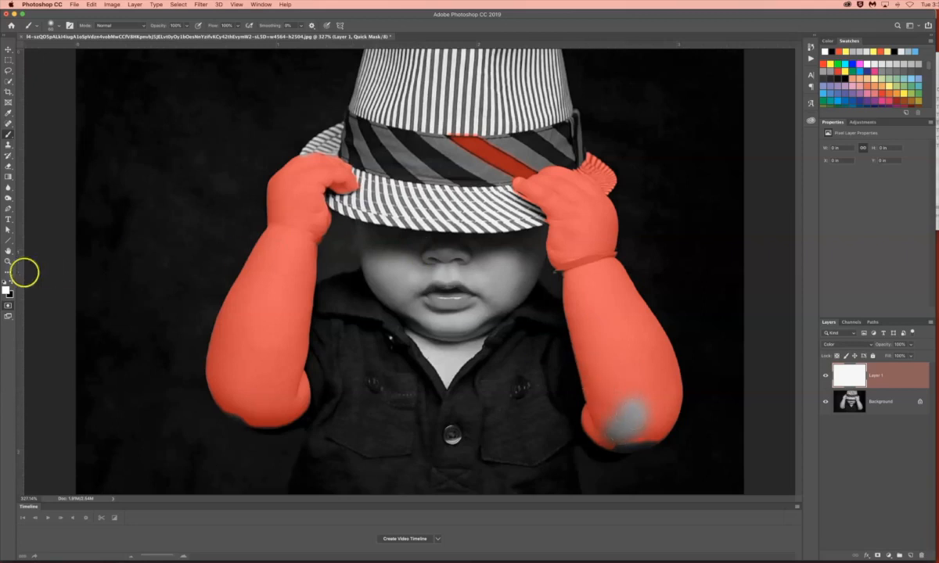
left_click(10, 284)
mouse_move(640, 388)
left_mouse_down()
mouse_move(614, 421)
mouse_move(640, 408)
left_mouse_up()
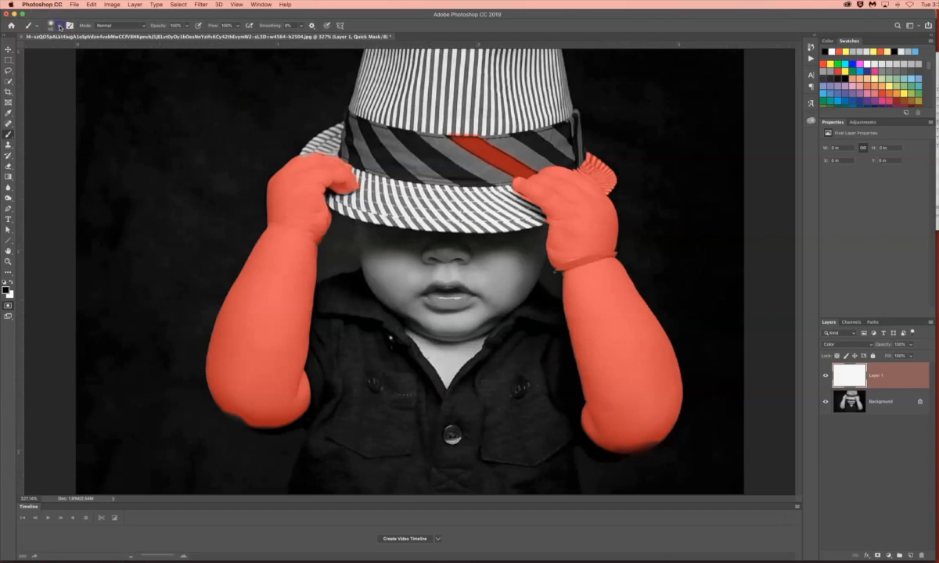
Set the brush hardness to 100% and fill the missing mask along the lower edge of the elbow on the photo's right.
left_click(60, 28)
left_click_drag(46, 69, 109, 78)
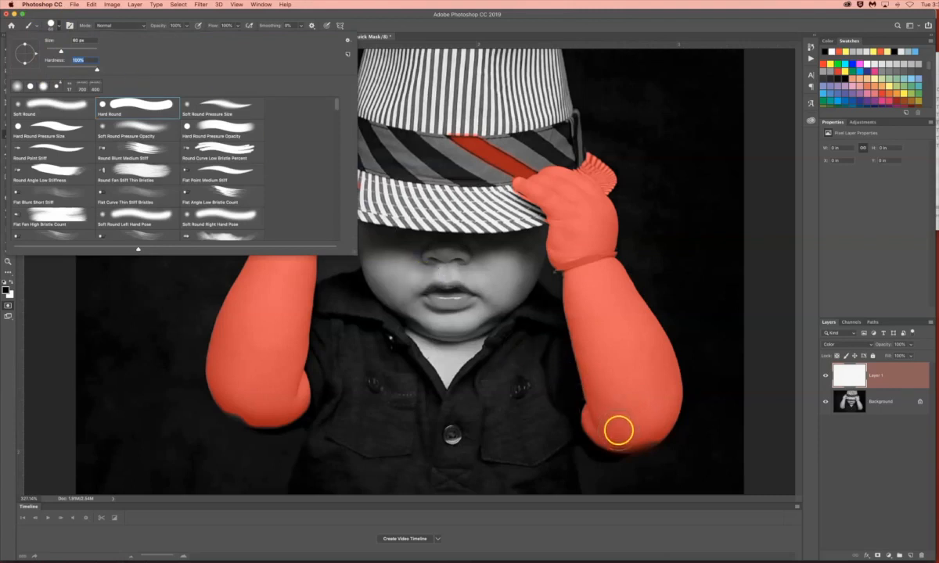
left_click(618, 431)
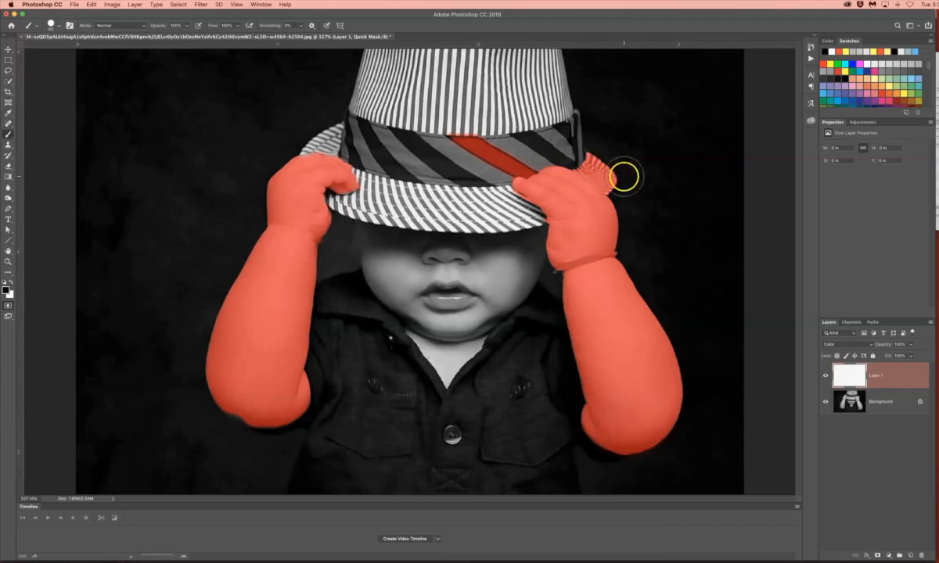
Remove the mask from the hat brim beside the hand and from the hat-band stripe by painting with white.
key("x")
mouse_move(625, 172)
left_mouse_down()
mouse_move(599, 154)
mouse_move(595, 161)
mouse_move(622, 180)
mouse_move(591, 157)
left_mouse_up()
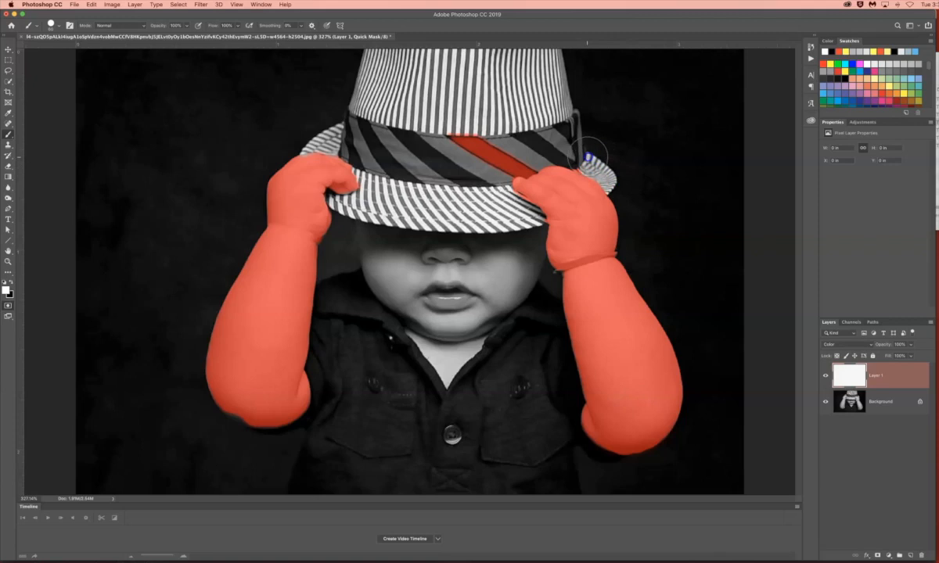
mouse_move(482, 152)
left_mouse_down()
mouse_move(507, 142)
mouse_move(530, 164)
left_mouse_up()
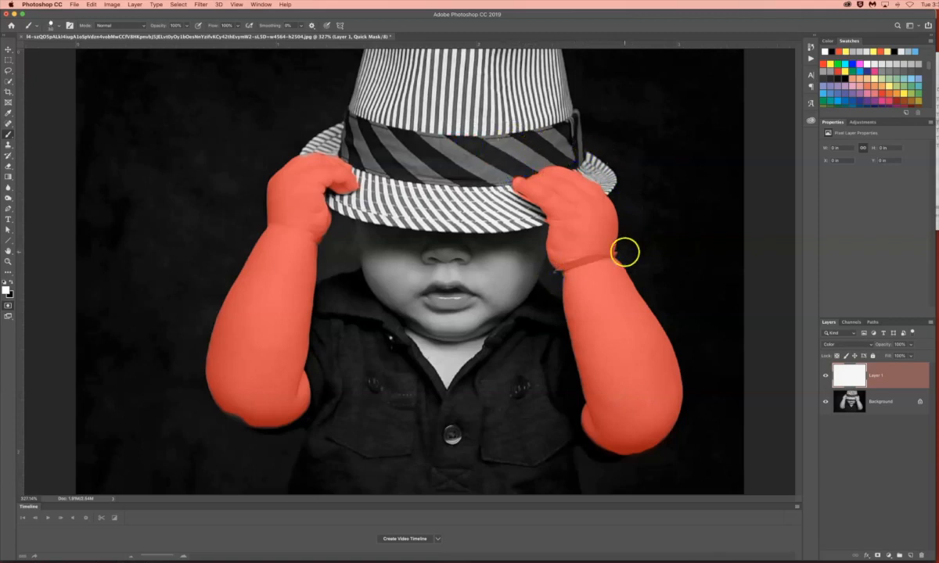
Remove the mask from the bracelet on the child's wrist with a small white brush.
key("x")
left_click(612, 267)
mouse_move(610, 264)
left_mouse_down()
mouse_move(585, 264)
mouse_move(610, 255)
left_mouse_up()
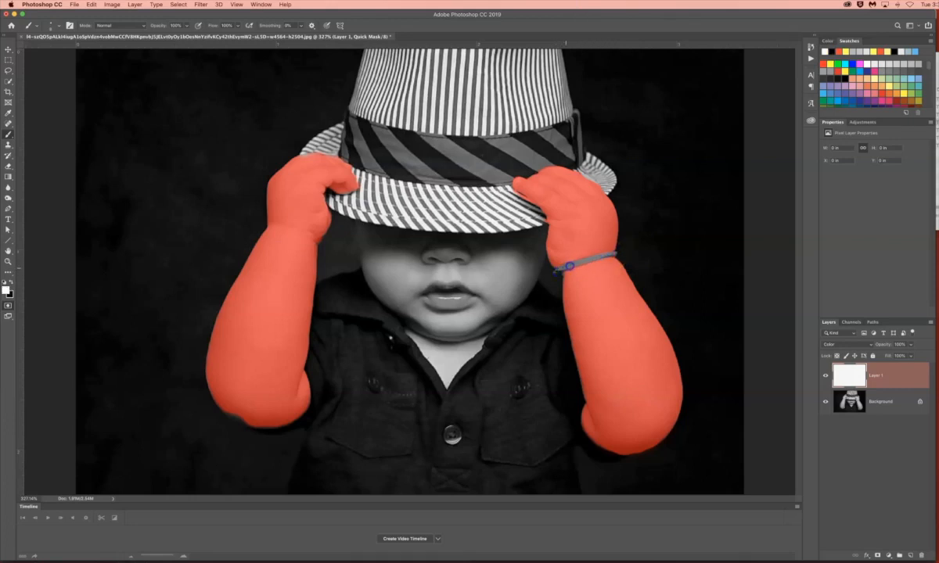
left_click_drag(581, 265, 570, 280)
Clean up the mask edge on the arm below the bracelet and fill the gap at the elbow on the photo's left.
key("z")
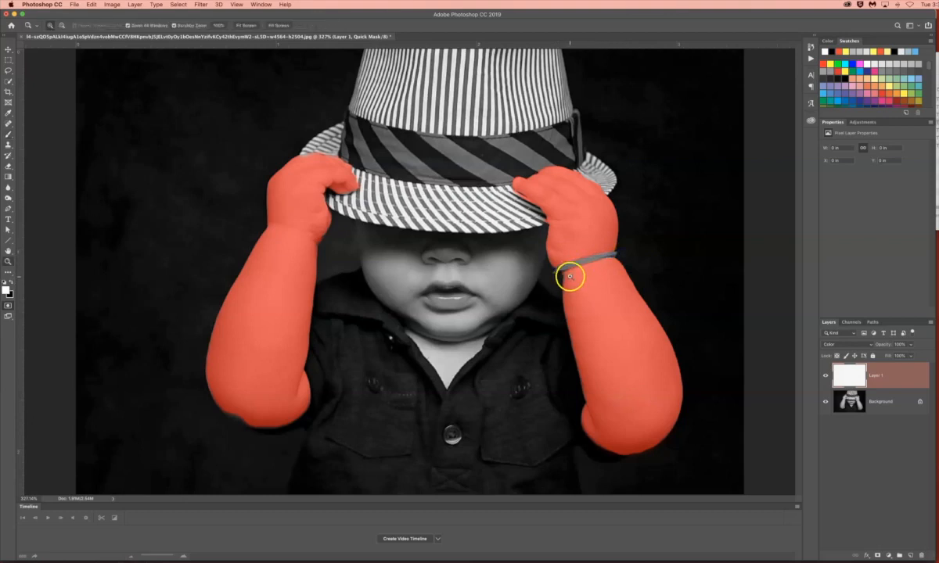
left_click_drag(565, 272, 602, 279)
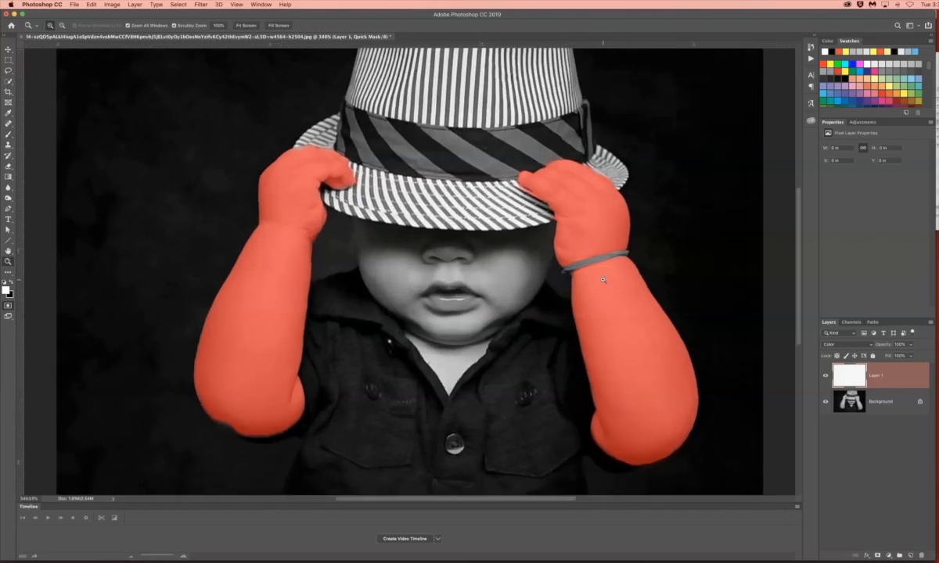
key("b")
left_click_drag(595, 284, 573, 273)
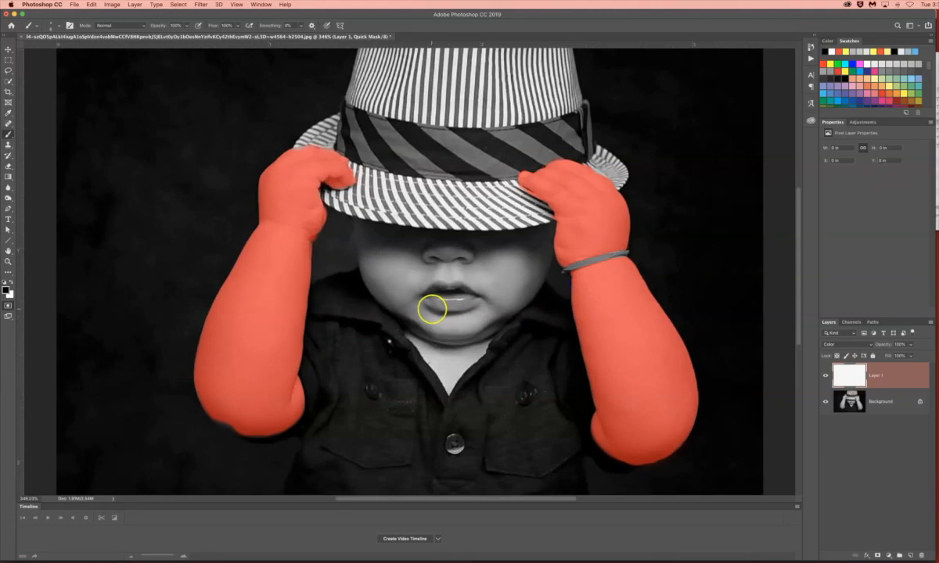
mouse_move(253, 411)
left_mouse_down()
mouse_move(198, 441)
mouse_move(247, 391)
left_mouse_up()
Leave Quick Mask mode and add the child's face and neck to the selection with the Quick Selection tool.
key("w")
key("q")
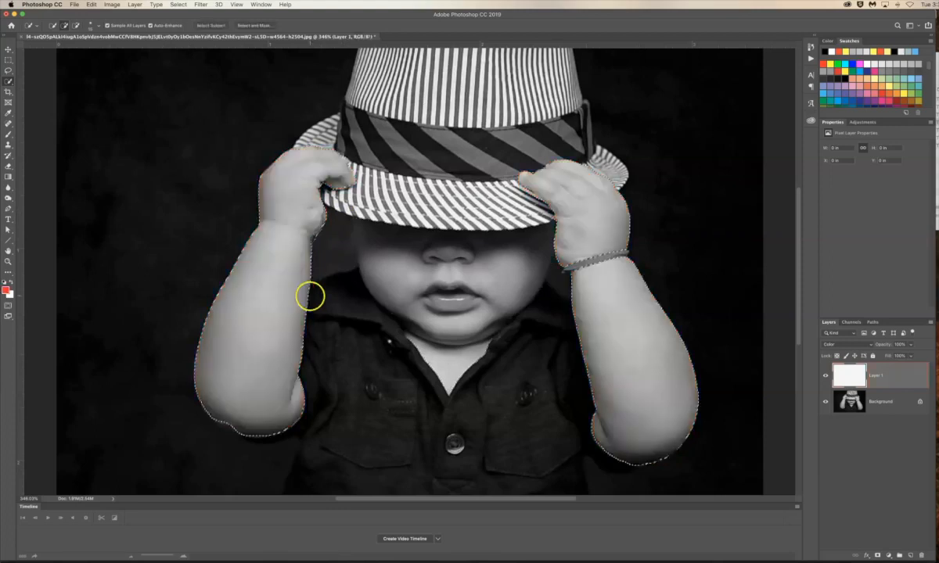
left_click_drag(408, 253, 485, 313)
Clean stray mask around the face and collar with a white brush in Quick Mask mode, and convert it back to a selection.
key("b")
key("q")
key("x")
key("alt+p")
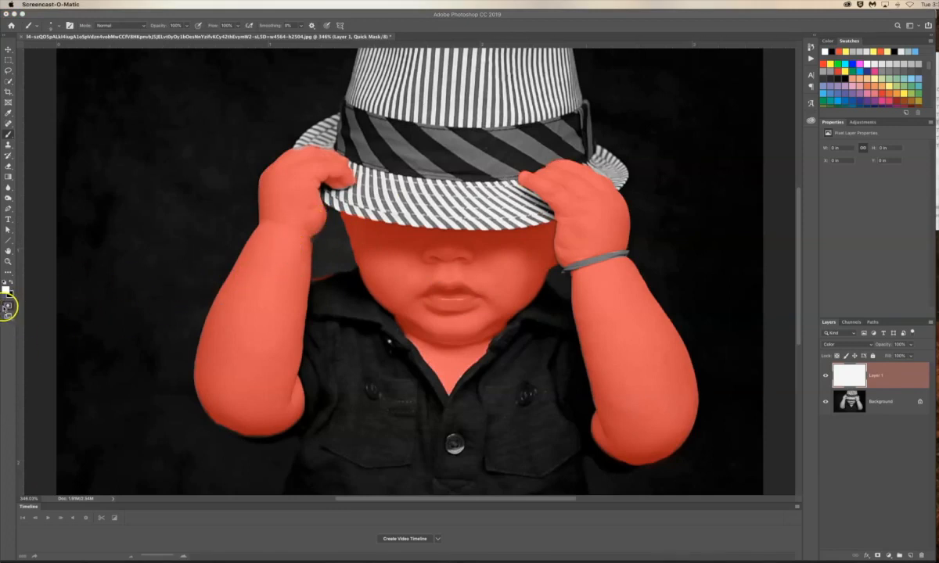
left_click(8, 307)
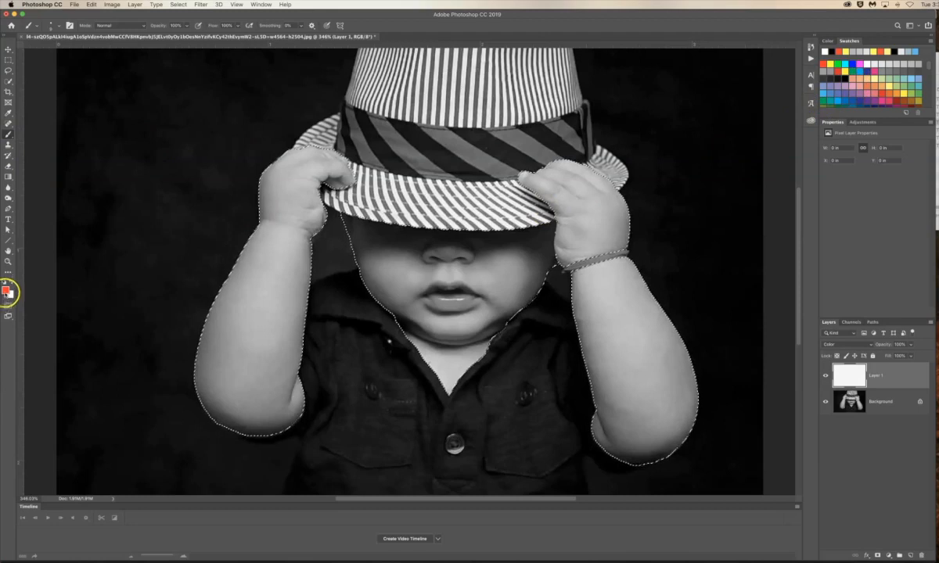
Set the foreground color to a light peach skin tone, #f4d0b3.
left_click(7, 288)
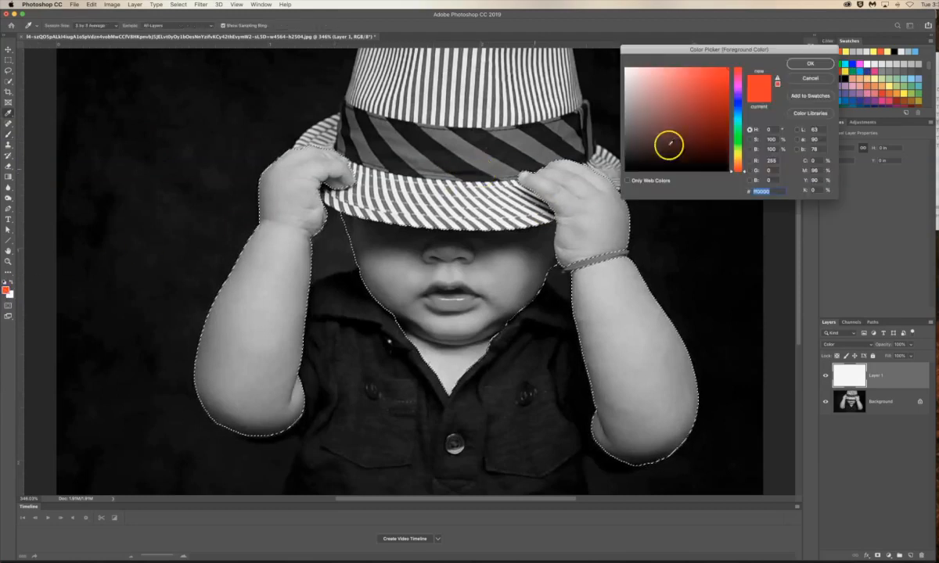
left_click(734, 165)
left_click_drag(734, 166, 734, 163)
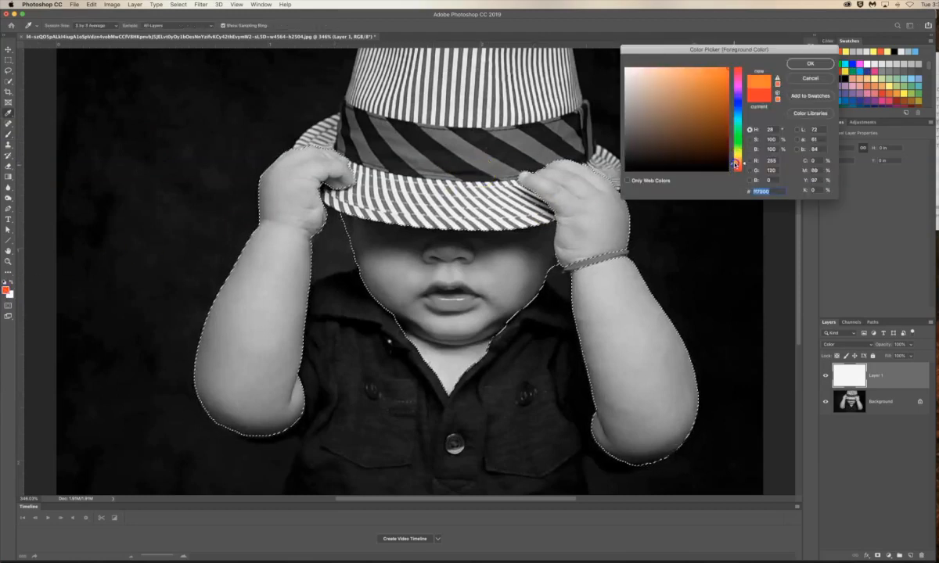
left_click(656, 82)
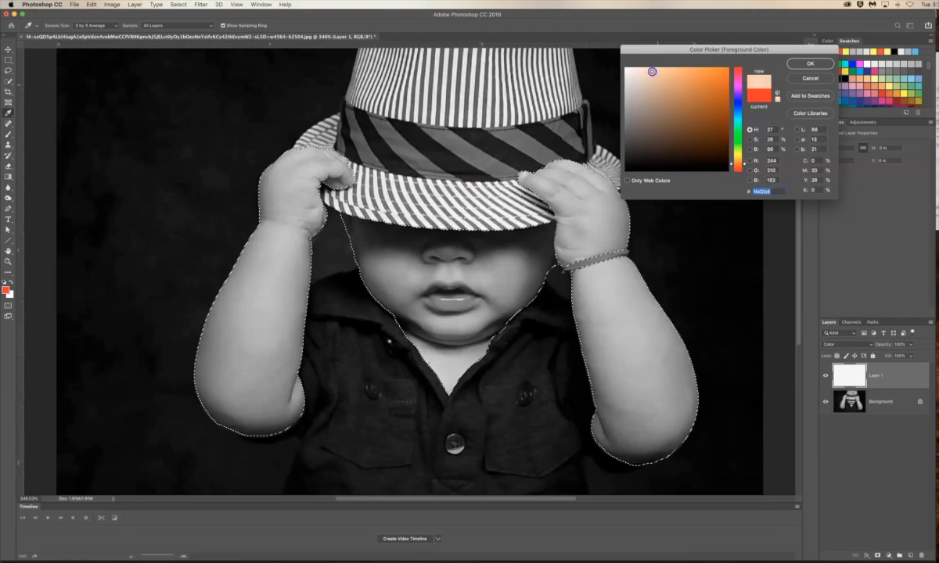
left_click(810, 64)
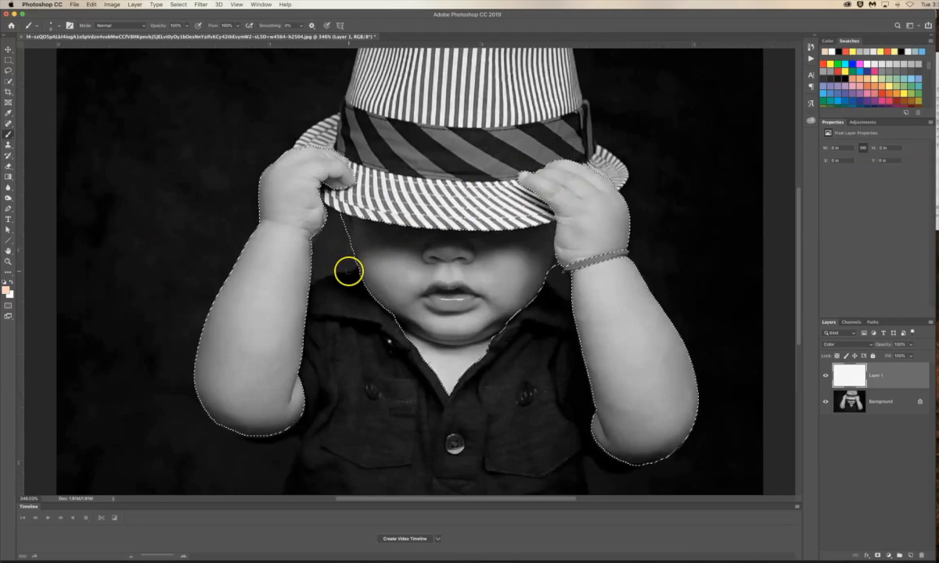
Paint the skin tone over the selected hands, arms, face and neck with an enlarged brush.
key("bracketright")
key("bracketright")
key("bracketright")
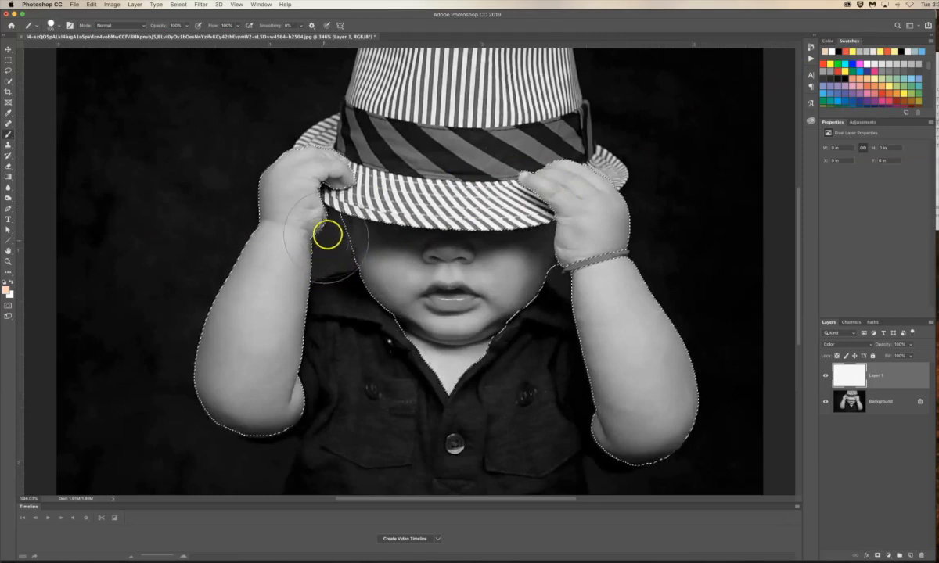
mouse_move(342, 186)
left_mouse_down()
mouse_move(281, 185)
mouse_move(260, 268)
mouse_move(271, 353)
mouse_move(312, 246)
mouse_move(292, 279)
mouse_move(282, 432)
mouse_move(221, 413)
mouse_move(197, 361)
mouse_move(241, 248)
mouse_move(350, 198)
mouse_move(461, 253)
mouse_move(543, 231)
mouse_move(558, 209)
mouse_move(481, 317)
mouse_move(384, 326)
mouse_move(343, 230)
mouse_move(396, 316)
mouse_move(446, 364)
mouse_move(476, 284)
mouse_move(442, 353)
mouse_move(578, 176)
mouse_move(606, 209)
mouse_move(610, 250)
mouse_move(524, 177)
mouse_move(518, 182)
mouse_move(586, 286)
mouse_move(584, 341)
mouse_move(666, 344)
mouse_move(640, 288)
mouse_move(683, 391)
mouse_move(677, 446)
mouse_move(602, 408)
mouse_move(616, 269)
mouse_move(590, 275)
left_mouse_up()
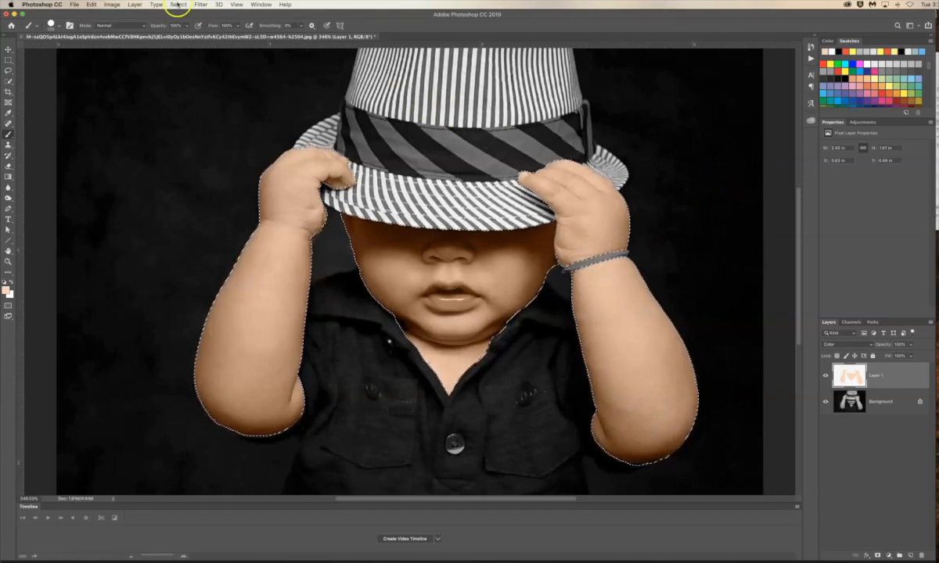
Deselect the skin areas and reduce the opacity of the skin color layer to 64%.
left_click(178, 4)
left_click(185, 21)
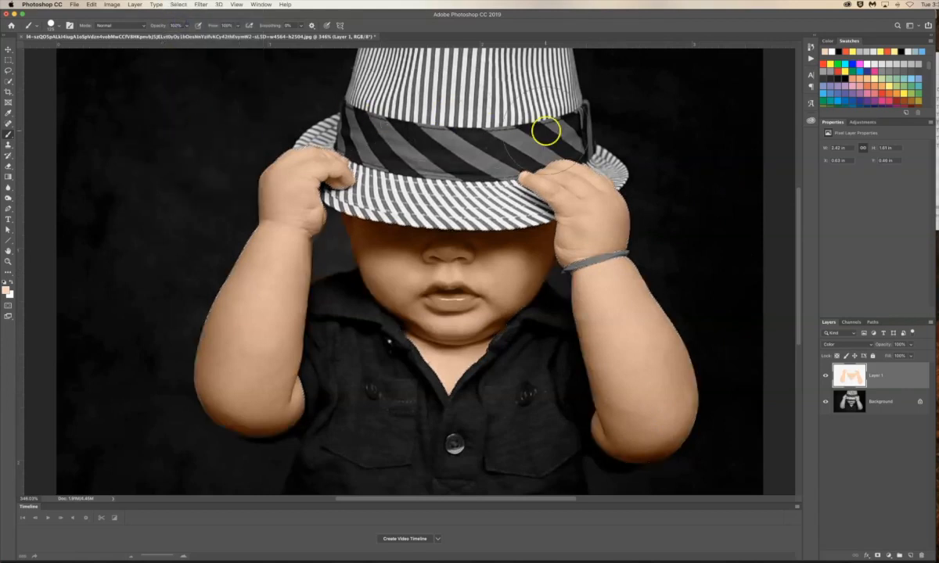
left_click(760, 189)
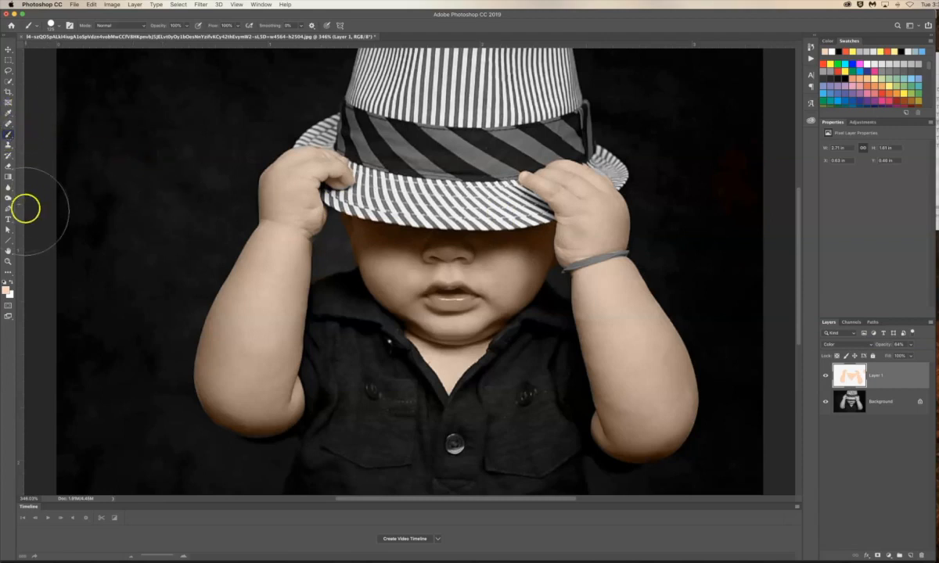
Set the foreground color to a slightly more saturated pink with a hue of about 13°.
left_click(6, 289)
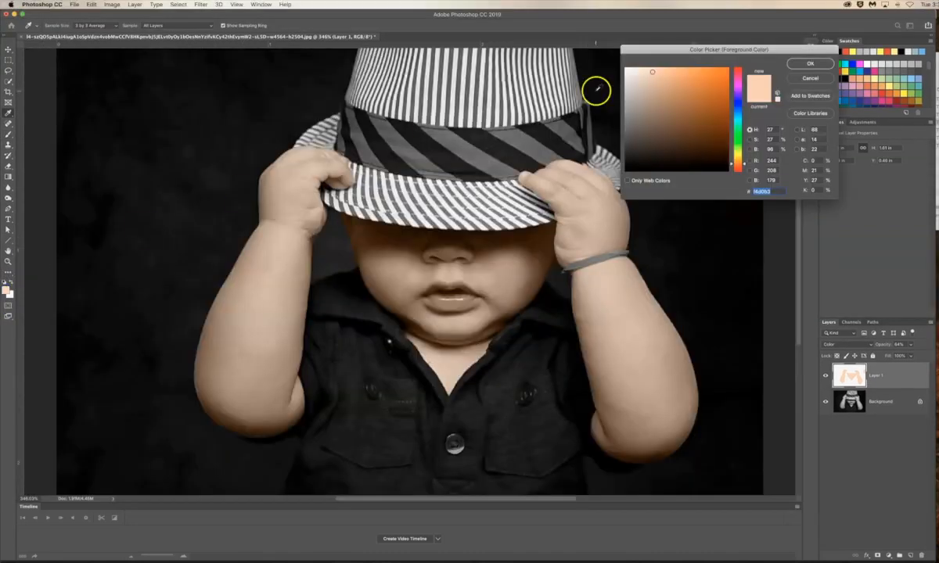
left_click(736, 166)
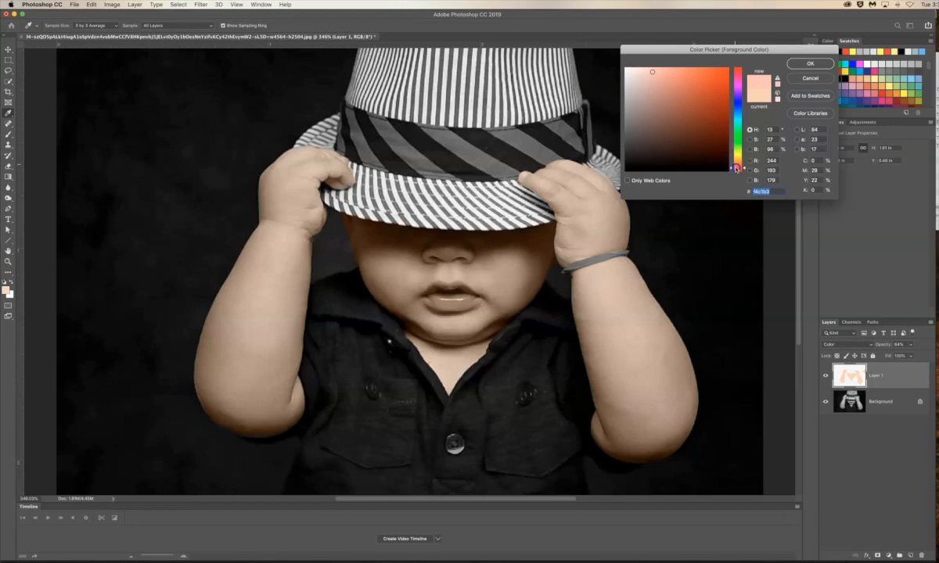
left_click(659, 73)
left_click(795, 64)
Paint the child's lips pink with a smaller brush on the skin color layer.
key("b")
key("bracketleft")
key("bracketleft")
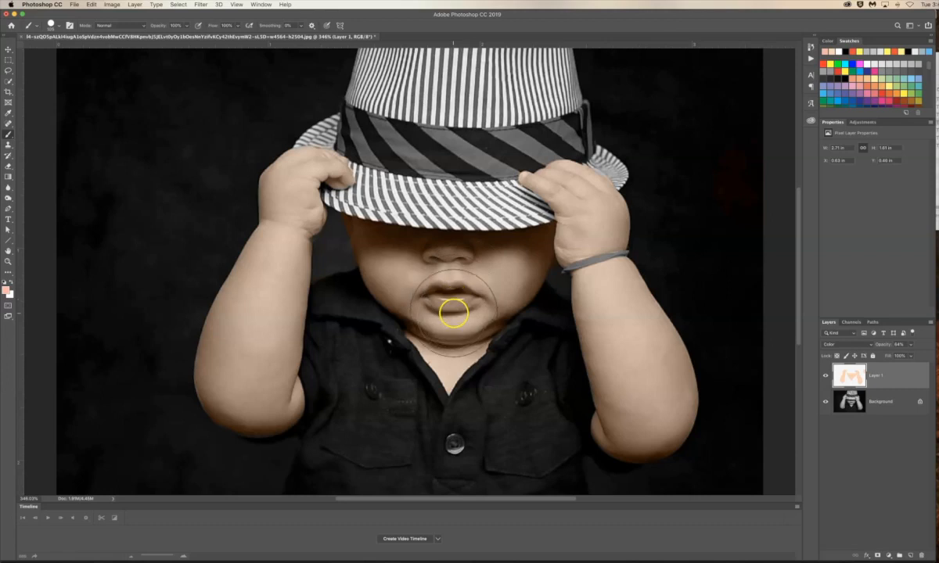
left_click_drag(442, 303, 467, 299)
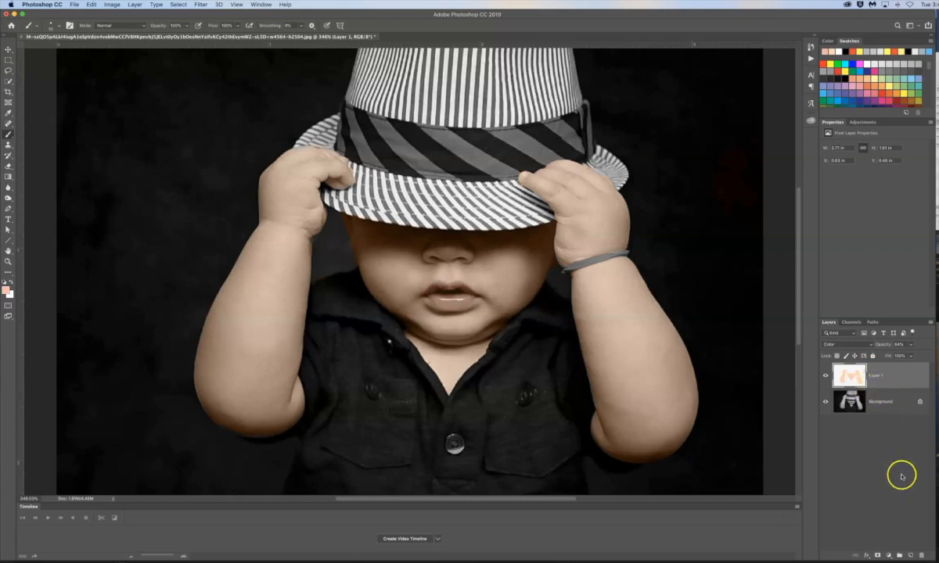
Add a new layer in Color blending mode above the skin layer and paint the child's lips pink on it.
left_click(910, 555)
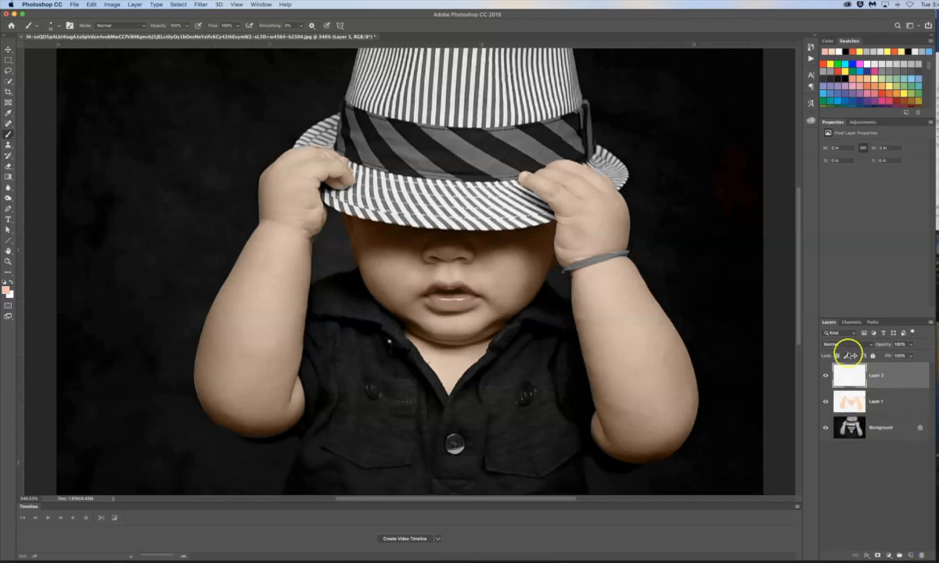
left_click(850, 344)
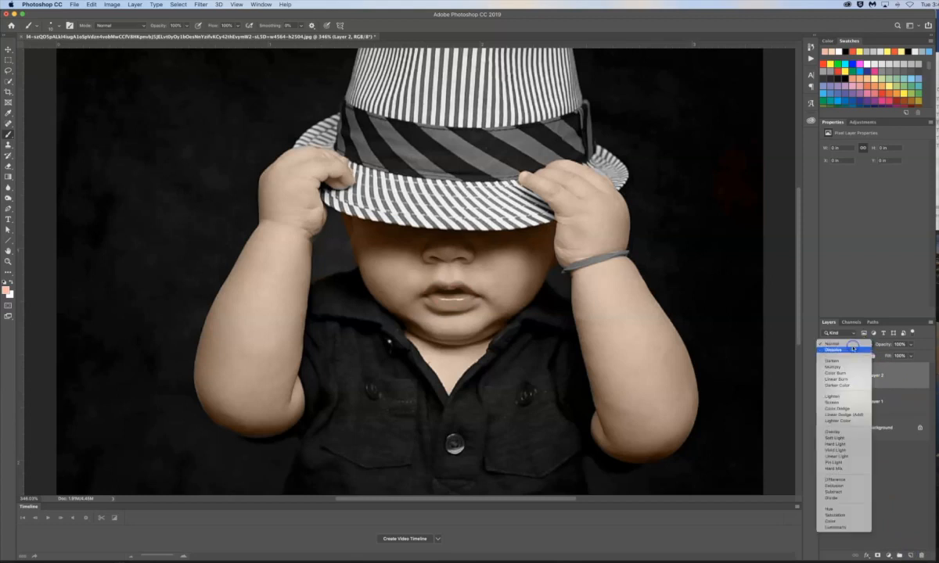
left_click(832, 521)
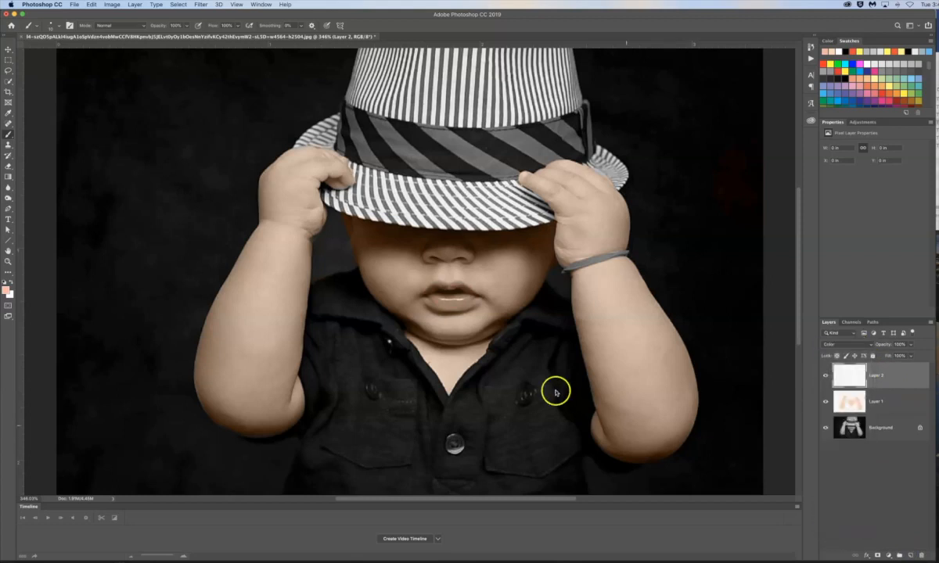
left_click(425, 295)
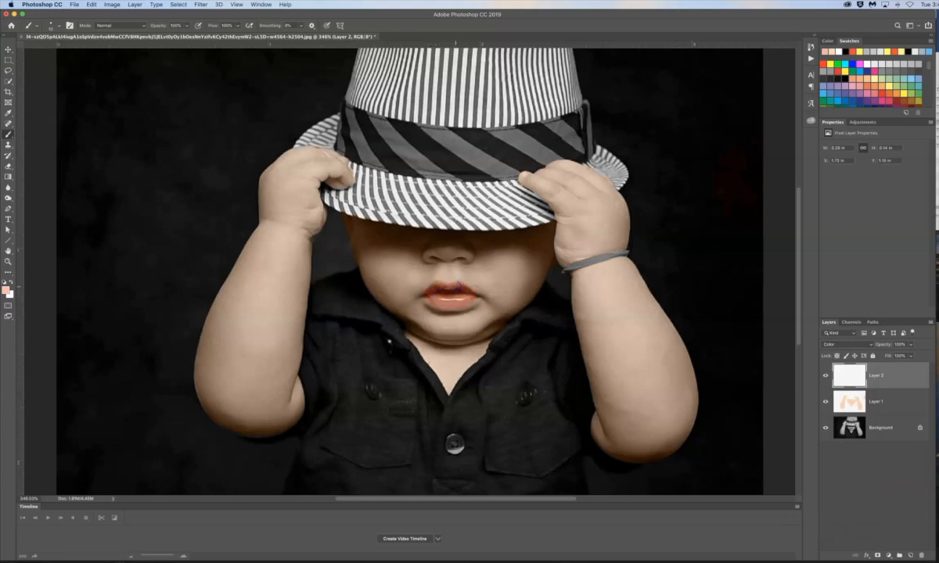
left_click(876, 345)
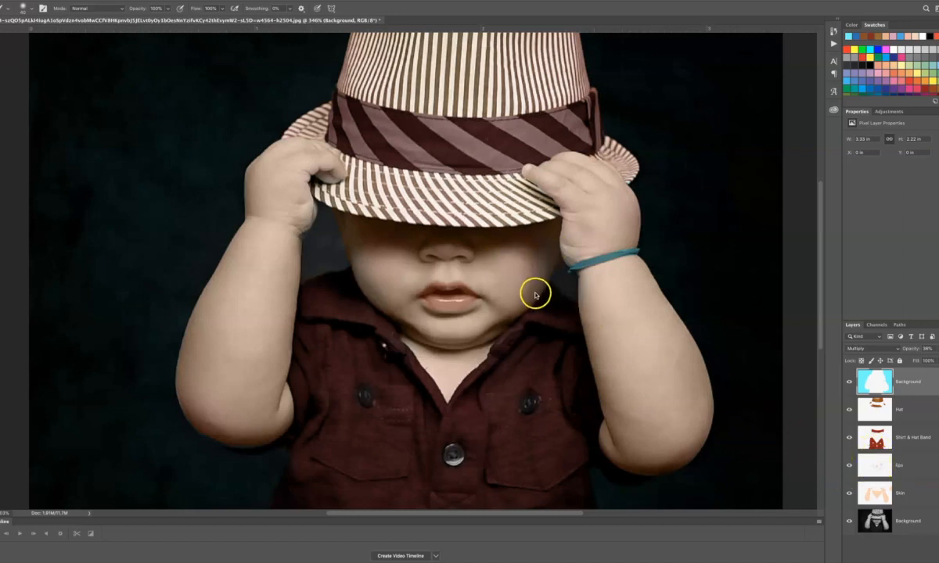
Save the colorized image as a layered Photoshop file named B03-08 followed by the author's full name, with Maximize Compatibility on.
left_click(422, 296)
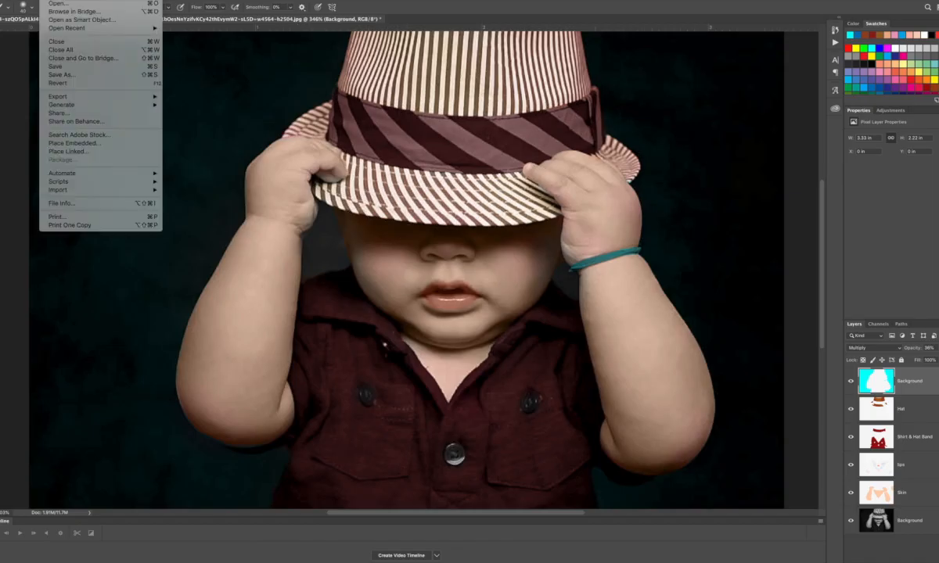
left_click(57, 75)
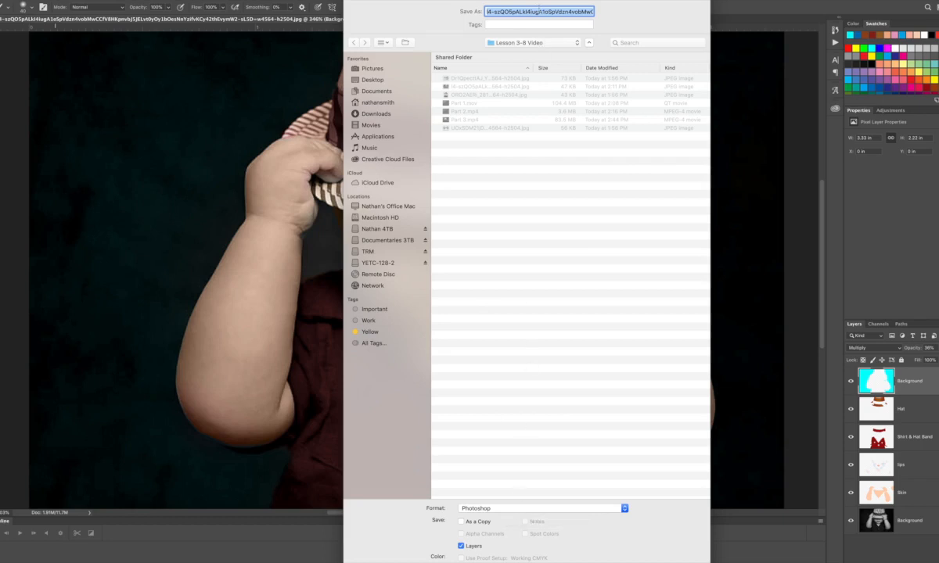
type("03-08 A")
key("BackSpace")
type("Nathan Smith.psd")
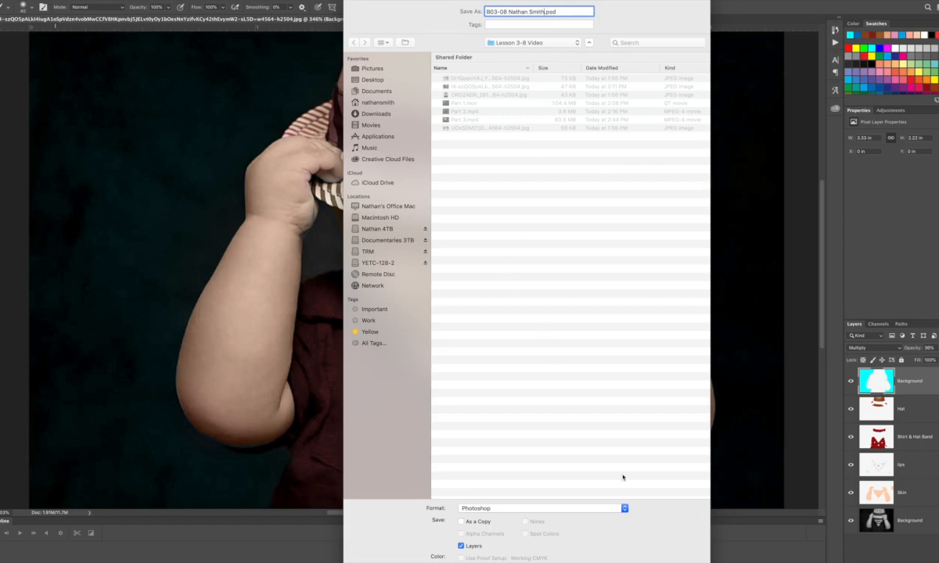
key("Return")
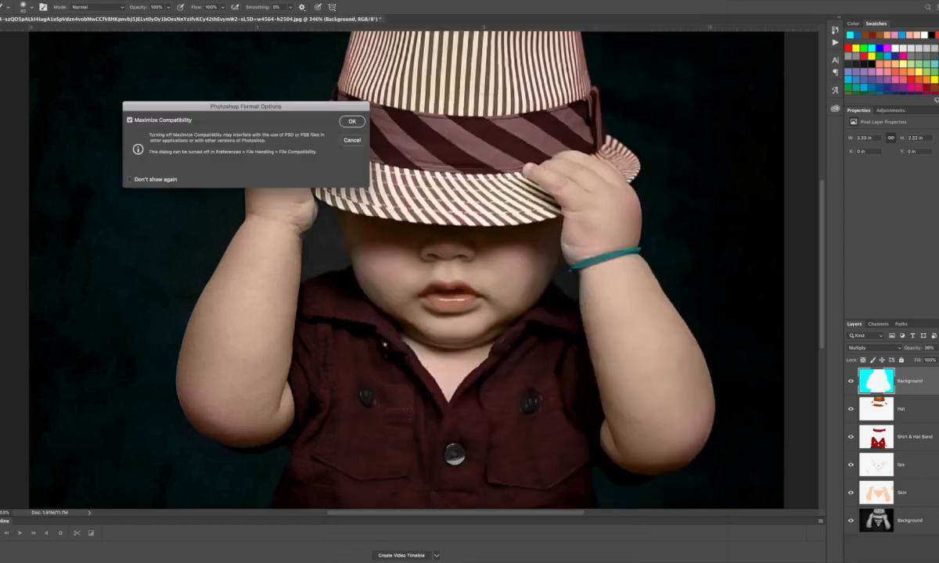
left_click(352, 123)
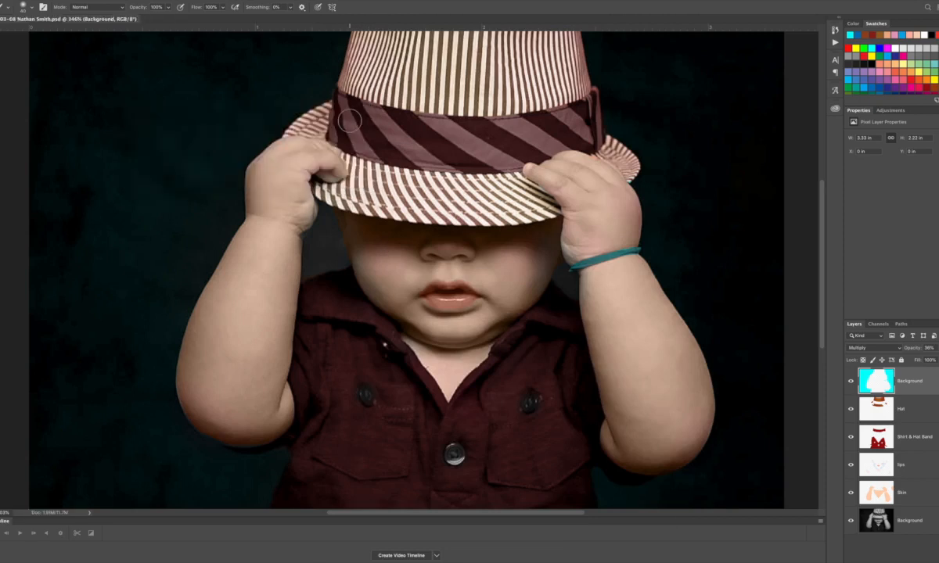